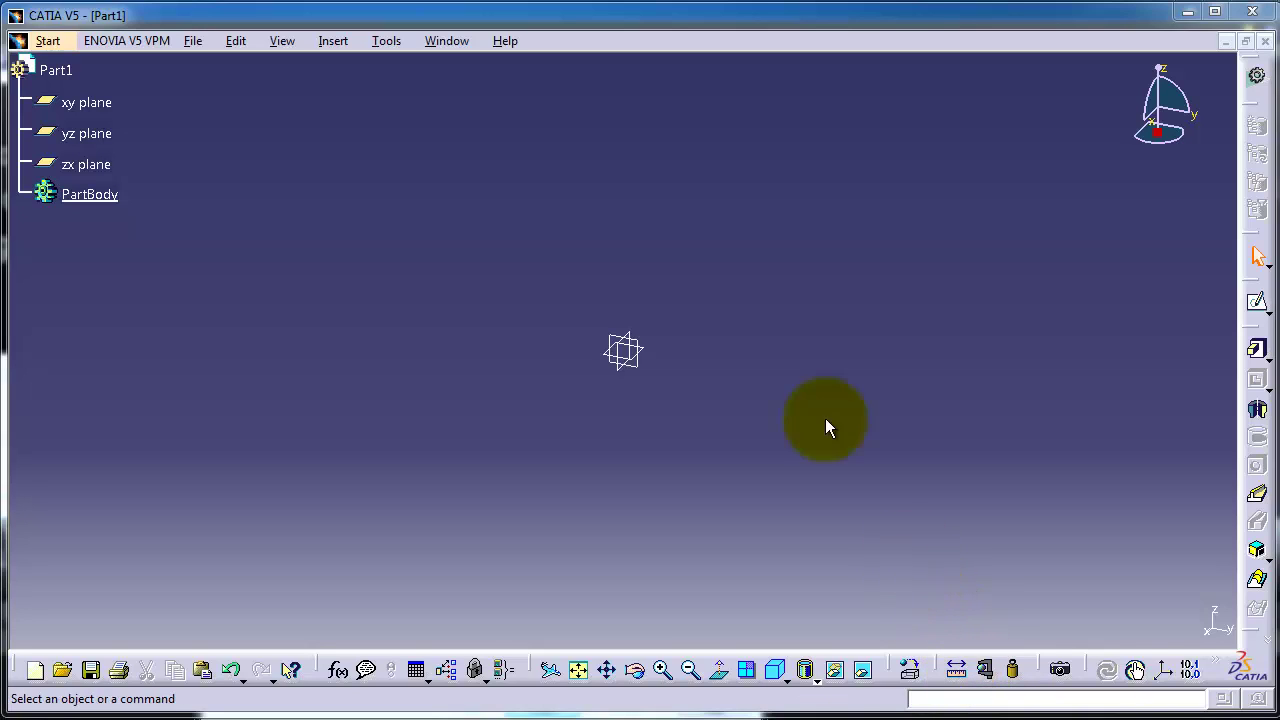
Step: Launch the Sketch command in the empty Part1 document
{"action": "left_click", "coordinate": [1258, 302]}
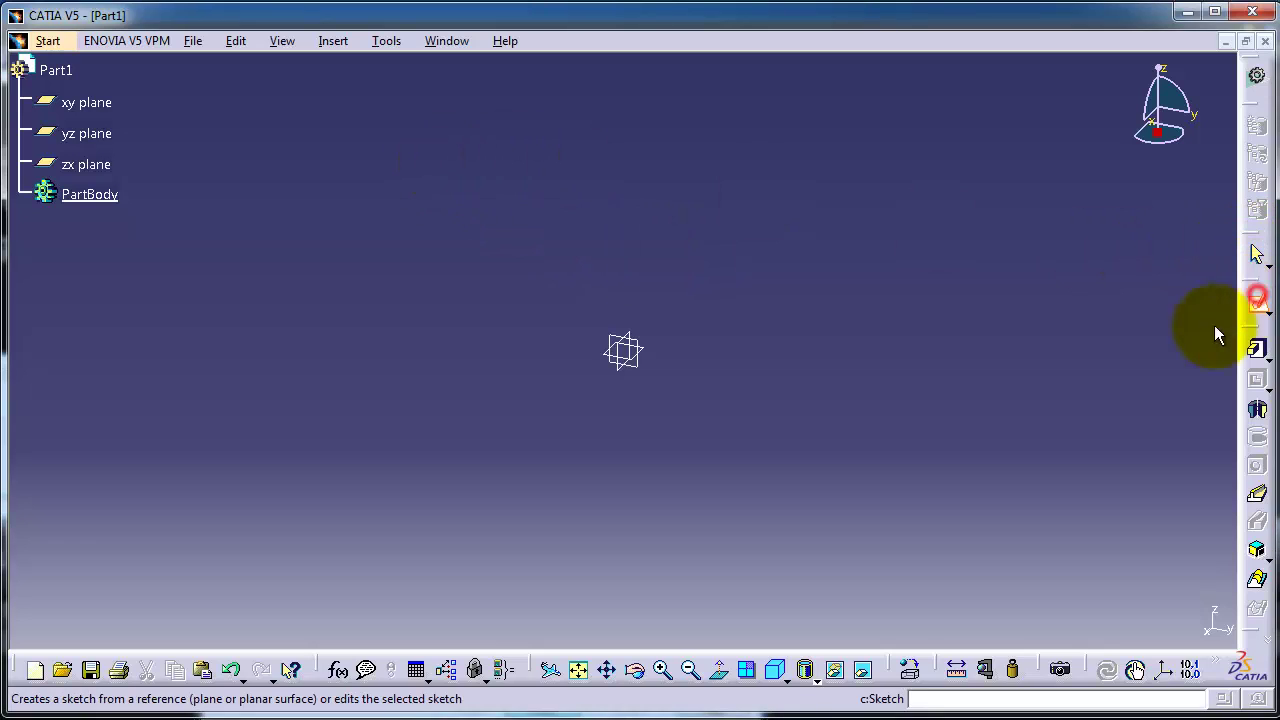
Step: Enter the Sketcher on the zx plane and look through Insert > Profile > Spline without choosing anything
{"action": "left_click", "coordinate": [641, 346]}
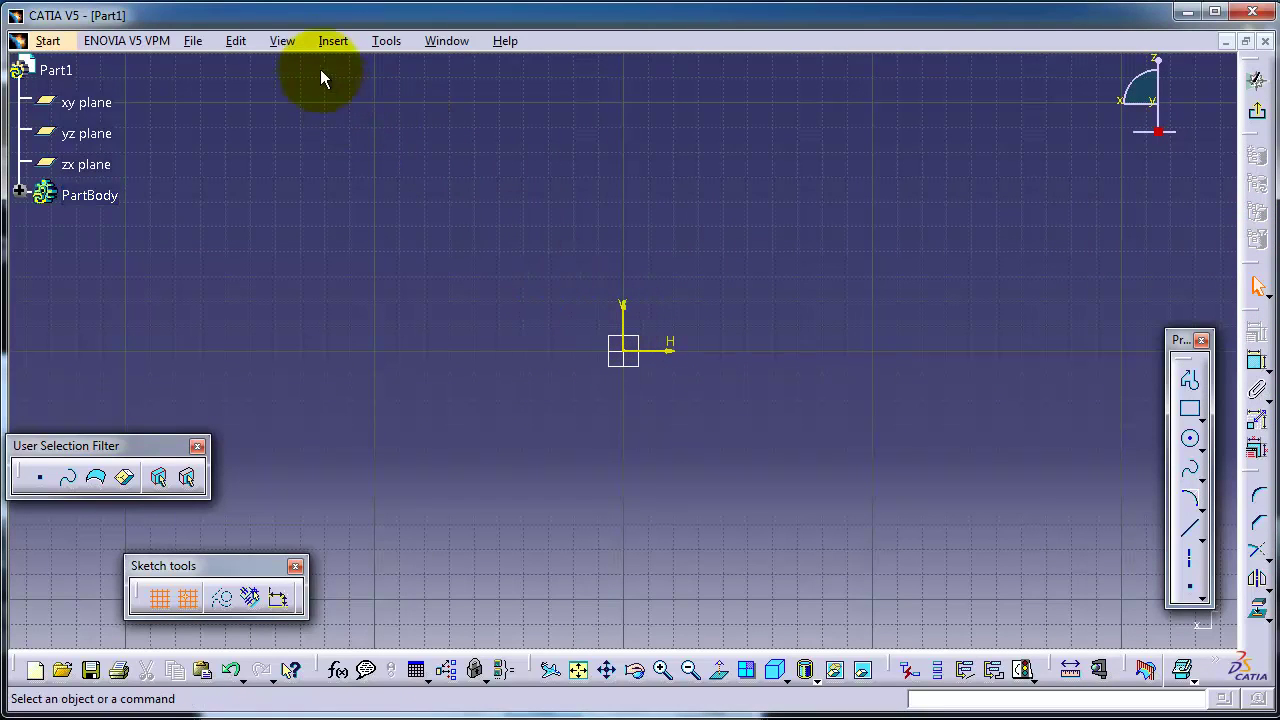
{"action": "left_click", "coordinate": [331, 42]}
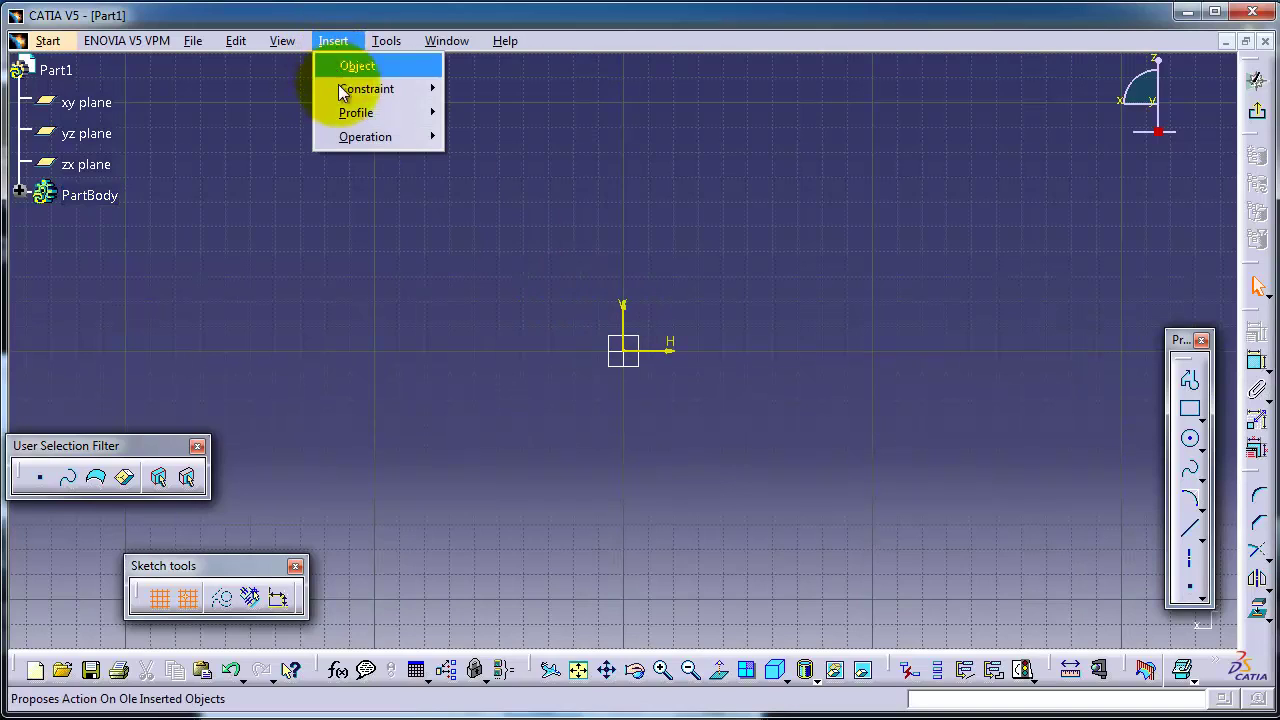
{"action": "mouse_move", "coordinate": [364, 112]}
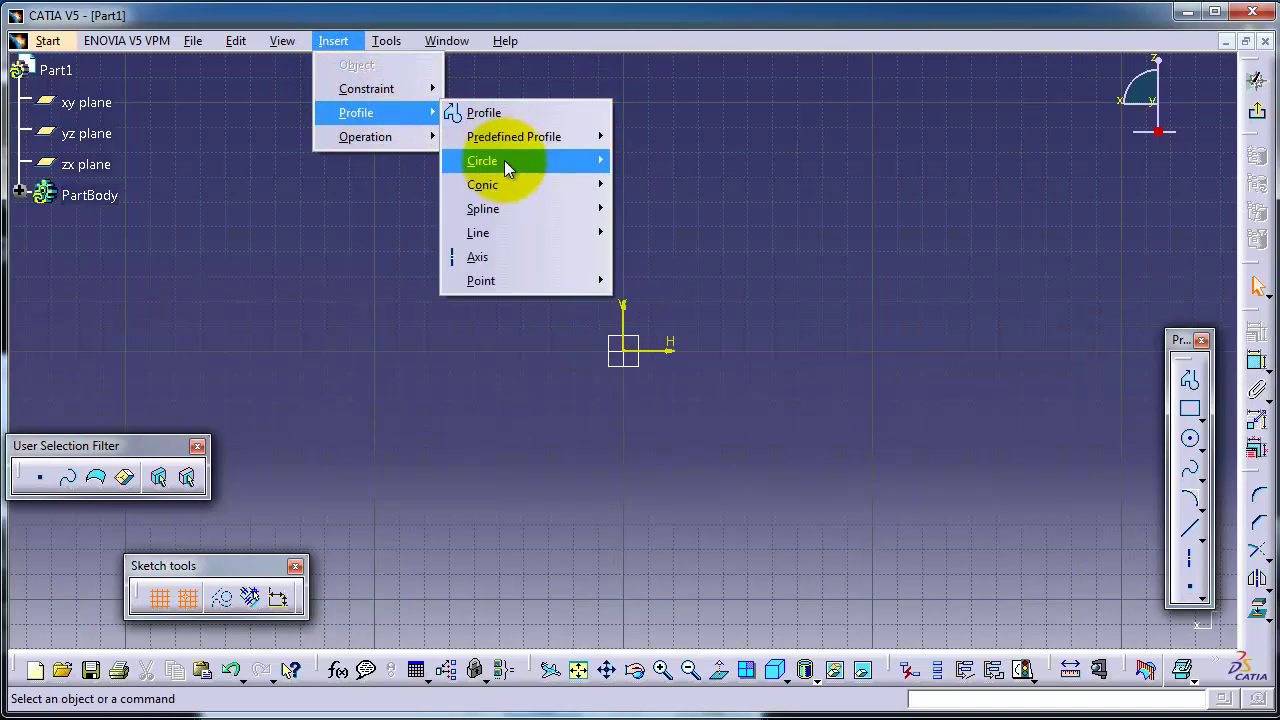
{"action": "mouse_move", "coordinate": [506, 208]}
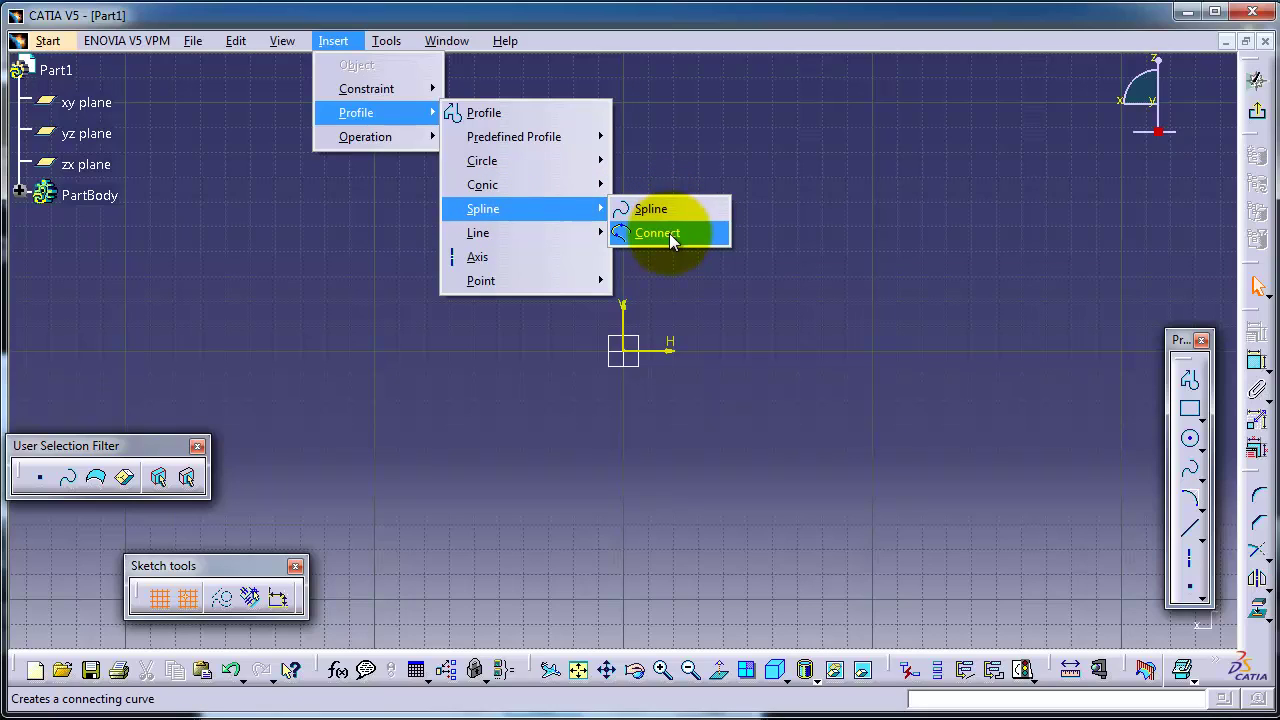
{"action": "left_click", "coordinate": [1177, 342]}
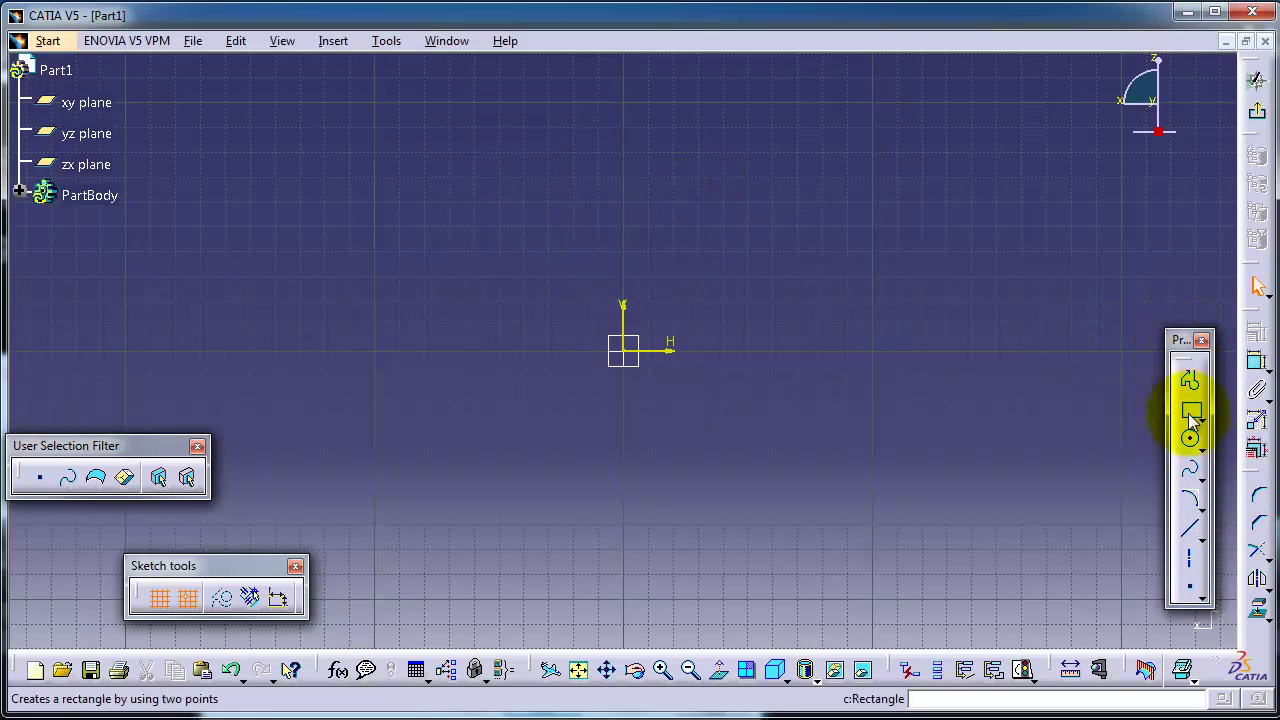
Step: Draw an open spline through four control points, from H -130/V 10 to H 200/V 50
{"action": "left_click", "coordinate": [1189, 472]}
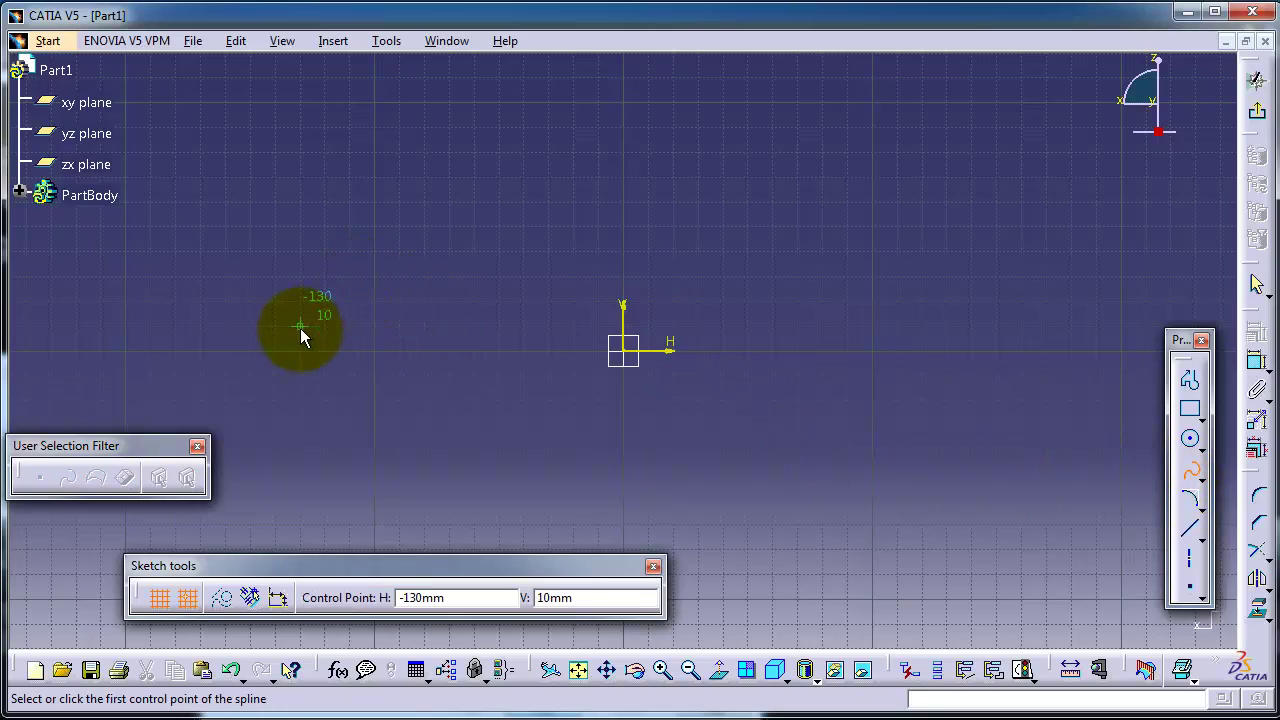
{"action": "left_click", "coordinate": [273, 327]}
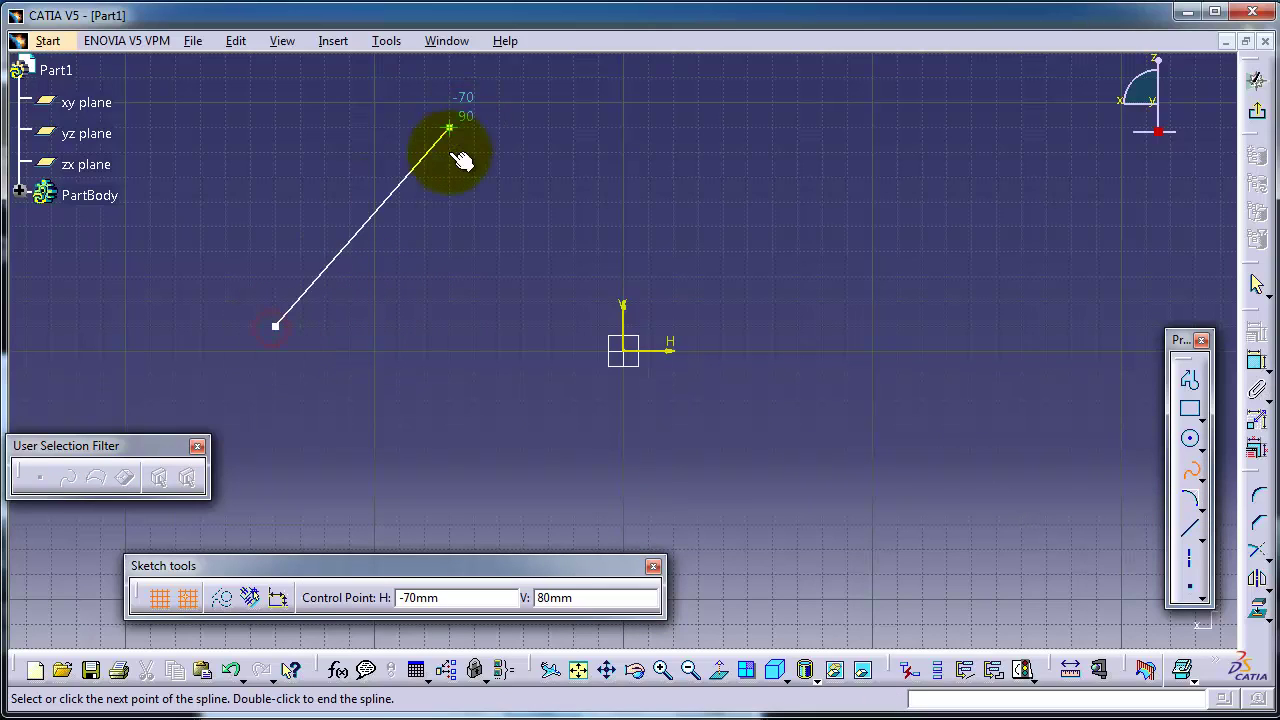
{"action": "left_click", "coordinate": [469, 142]}
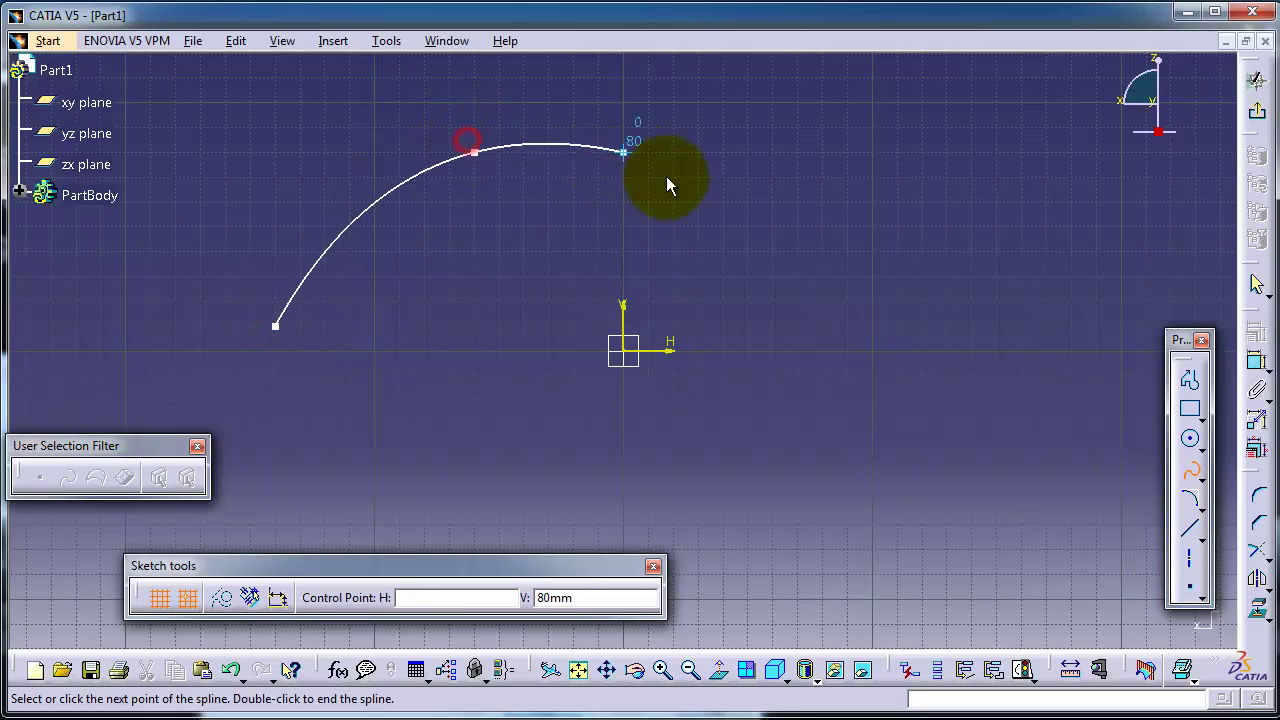
{"action": "left_click", "coordinate": [797, 276]}
{"action": "left_click", "coordinate": [1096, 203]}
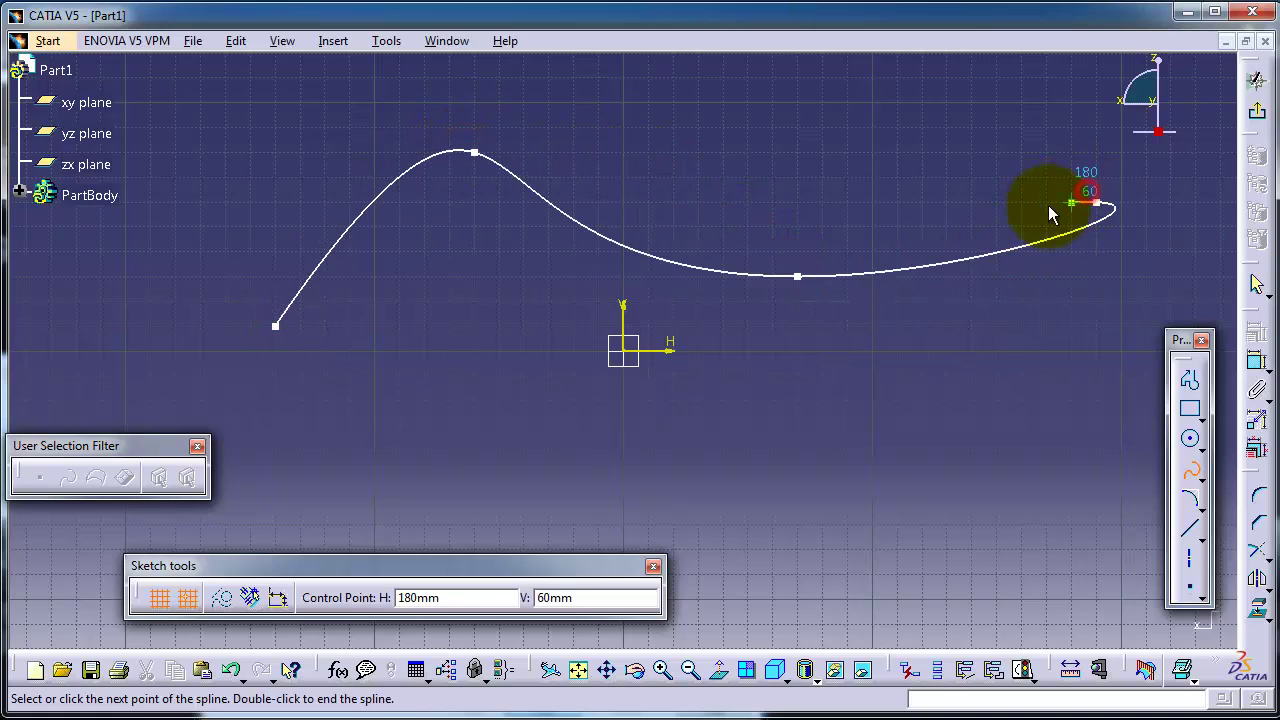
{"action": "right_click", "coordinate": [1100, 222]}
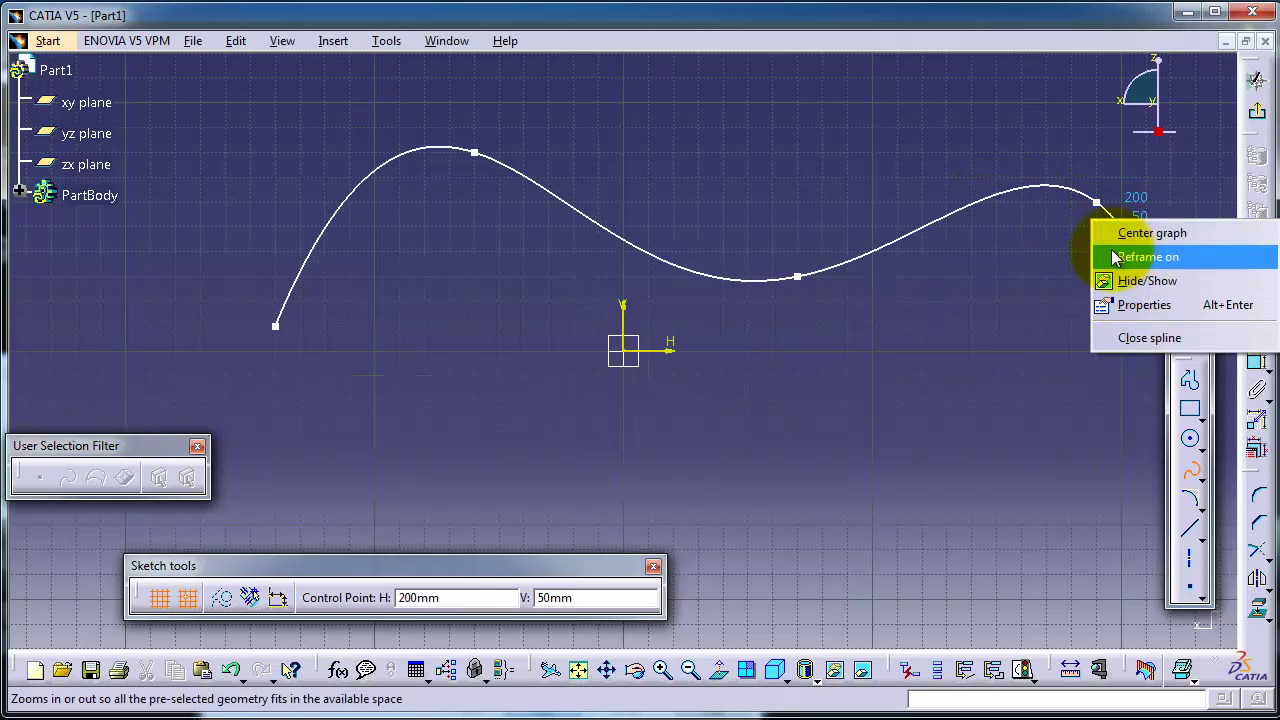
{"action": "left_click", "coordinate": [1128, 234]}
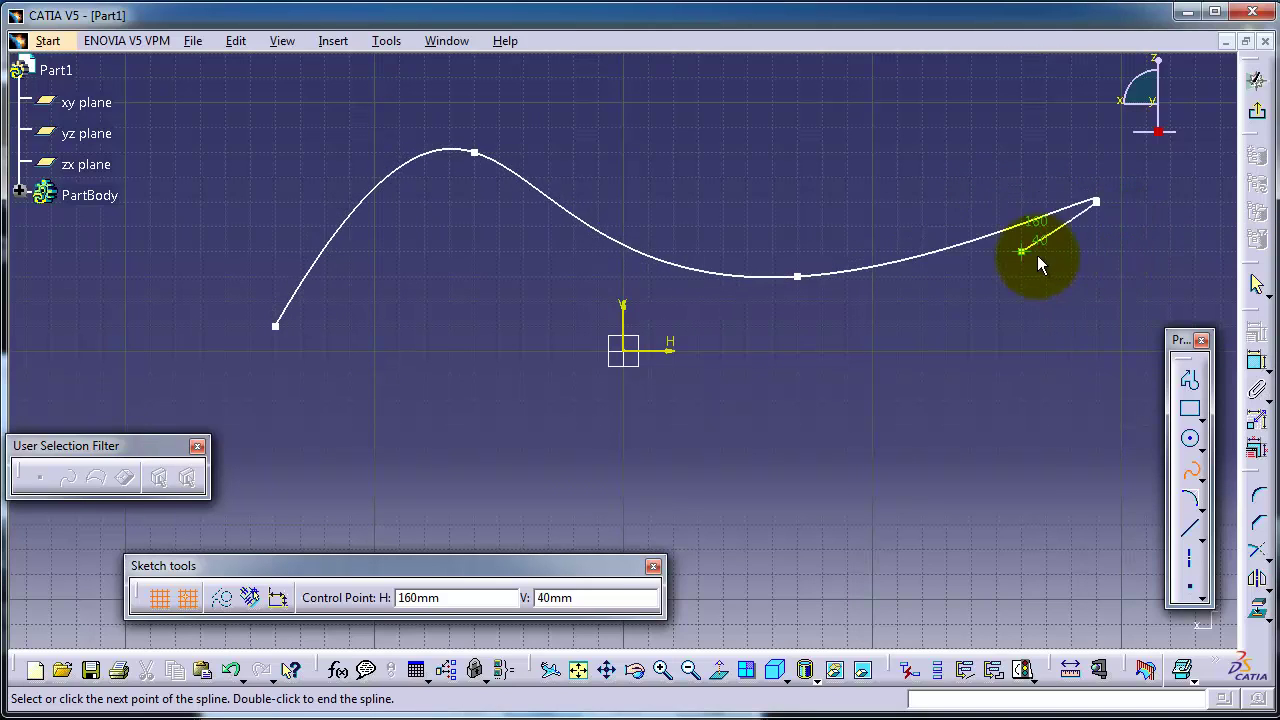
{"action": "double_click", "coordinate": [1152, 229]}
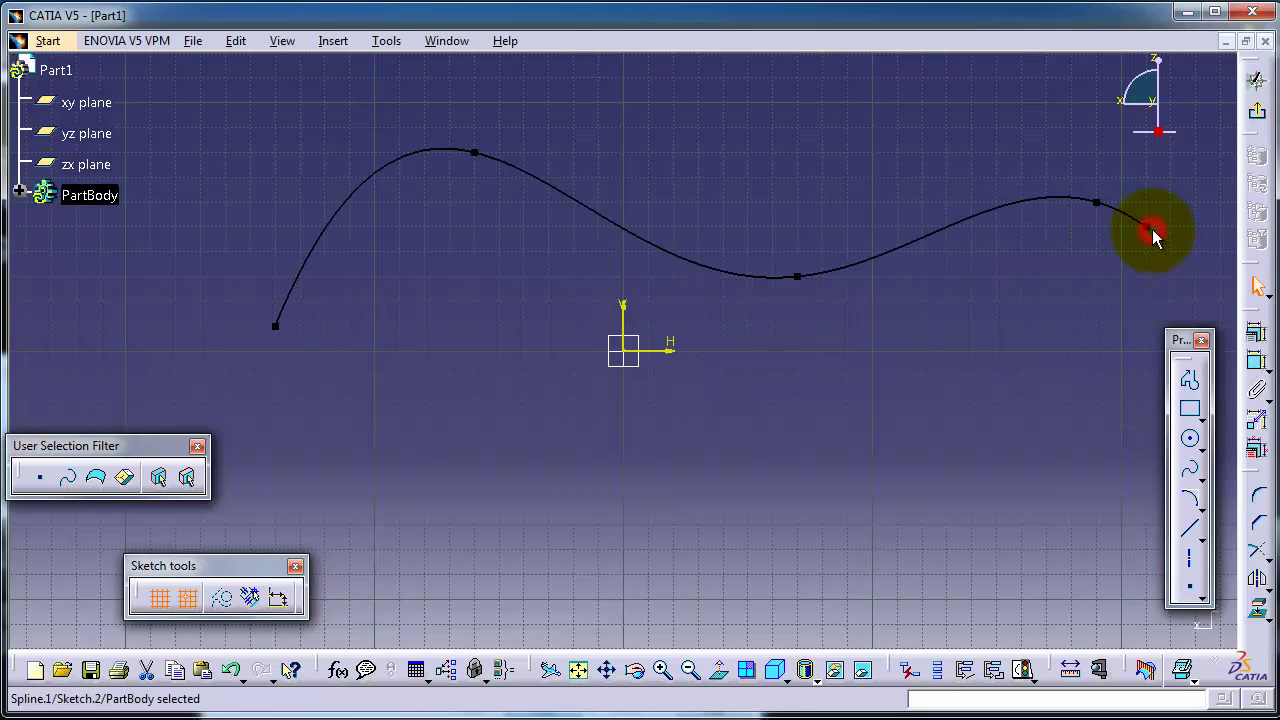
{"action": "middle_click_drag", "start_coordinate": [838, 240], "coordinate": [726, 217]}
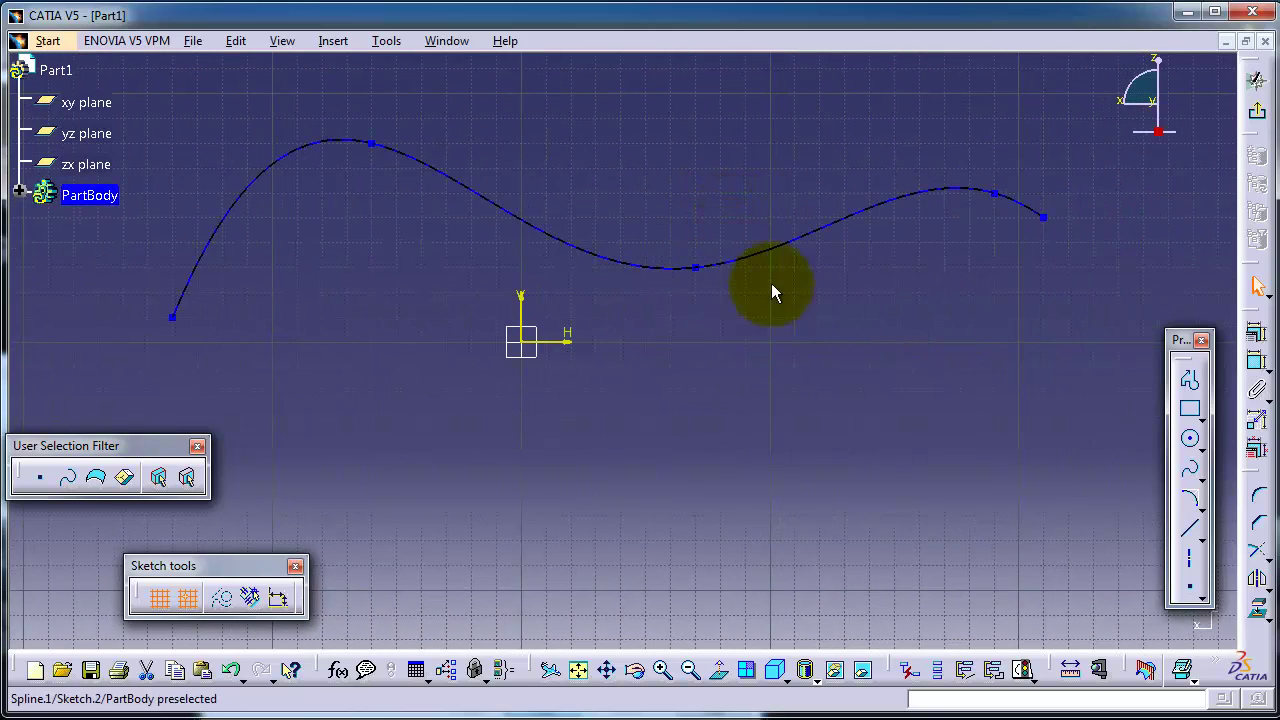
{"action": "middle_click_drag", "start_coordinate": [694, 323], "coordinate": [751, 349]}
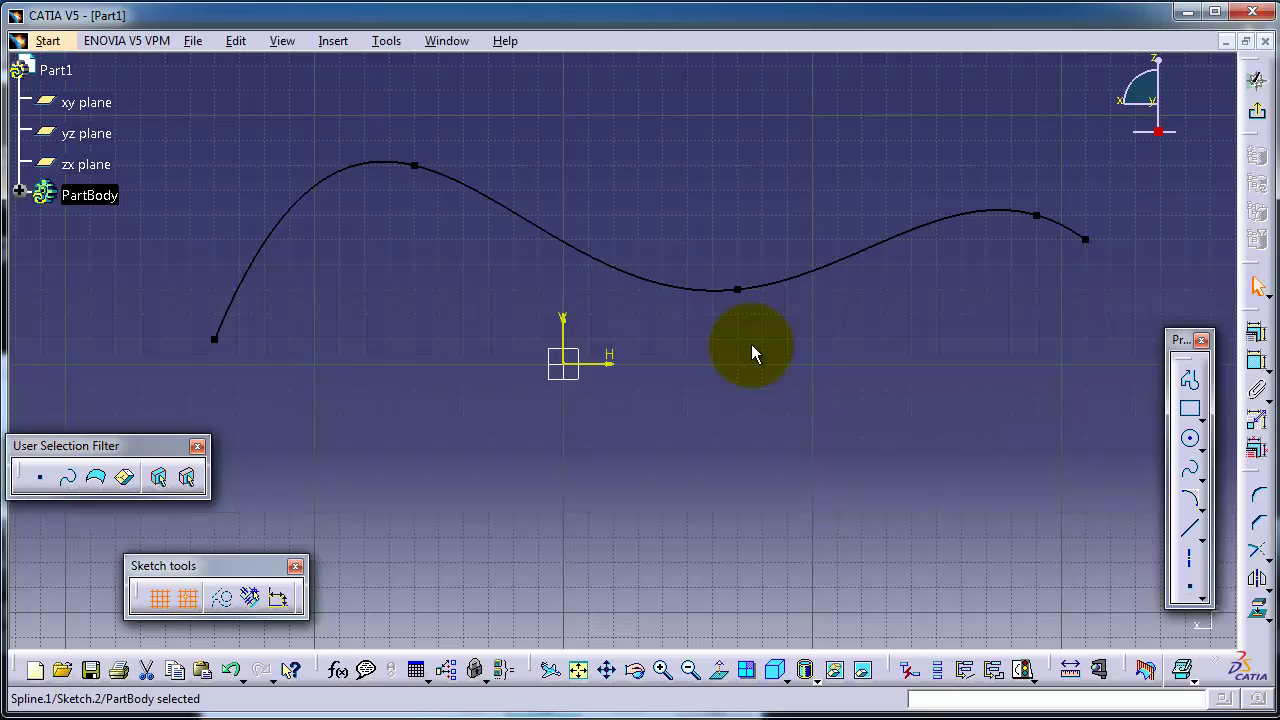
{"action": "middle_click_drag", "start_coordinate": [740, 274], "coordinate": [703, 273]}
{"action": "left_click", "coordinate": [704, 273]}
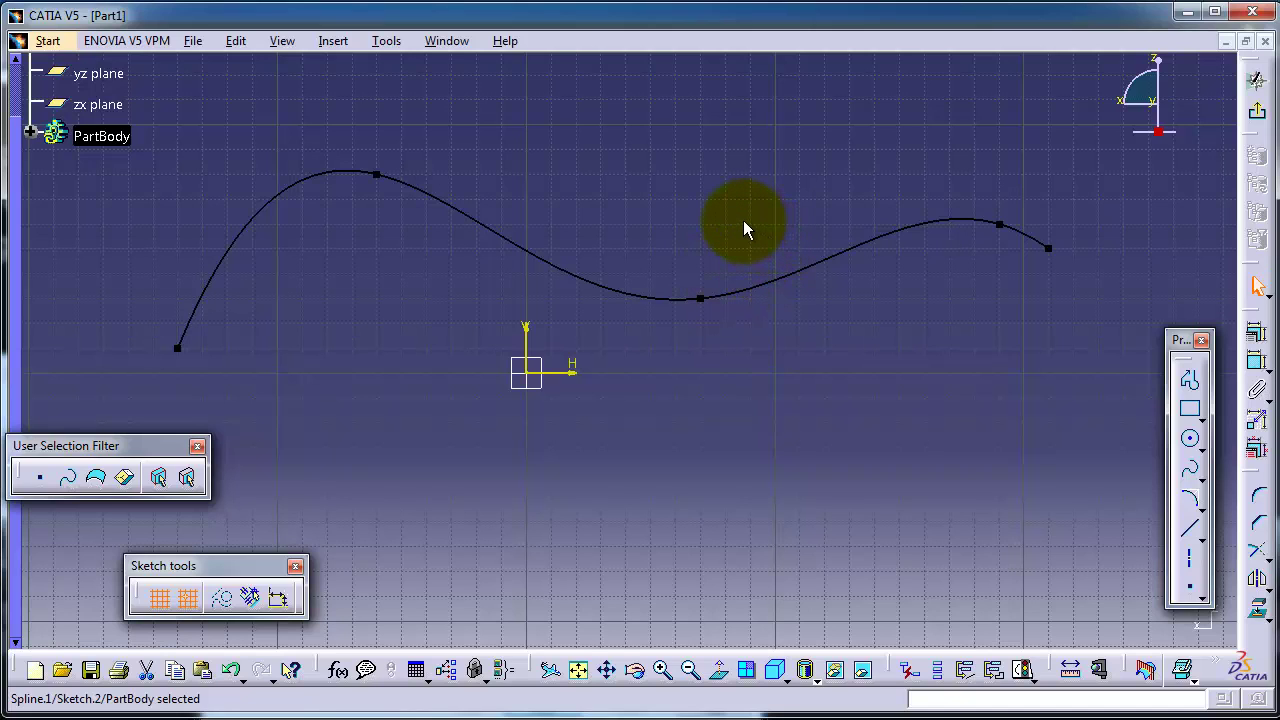
{"action": "middle_click_drag", "start_coordinate": [741, 221], "coordinate": [646, 226]}
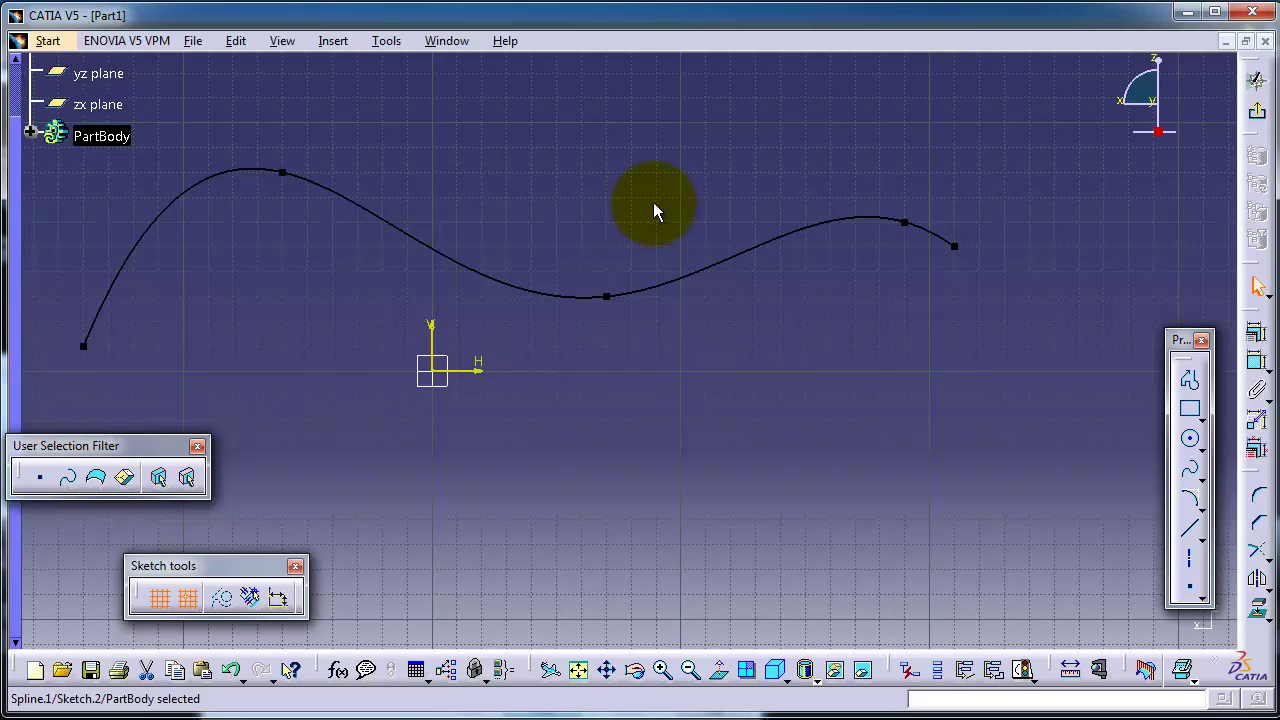
{"action": "mouse_move", "coordinate": [610, 209]}
{"action": "middle_mouse_down"}
{"action": "mouse_move", "coordinate": [600, 206]}
{"action": "mouse_move", "coordinate": [655, 180]}
{"action": "middle_mouse_up"}
{"action": "left_click", "coordinate": [614, 270]}
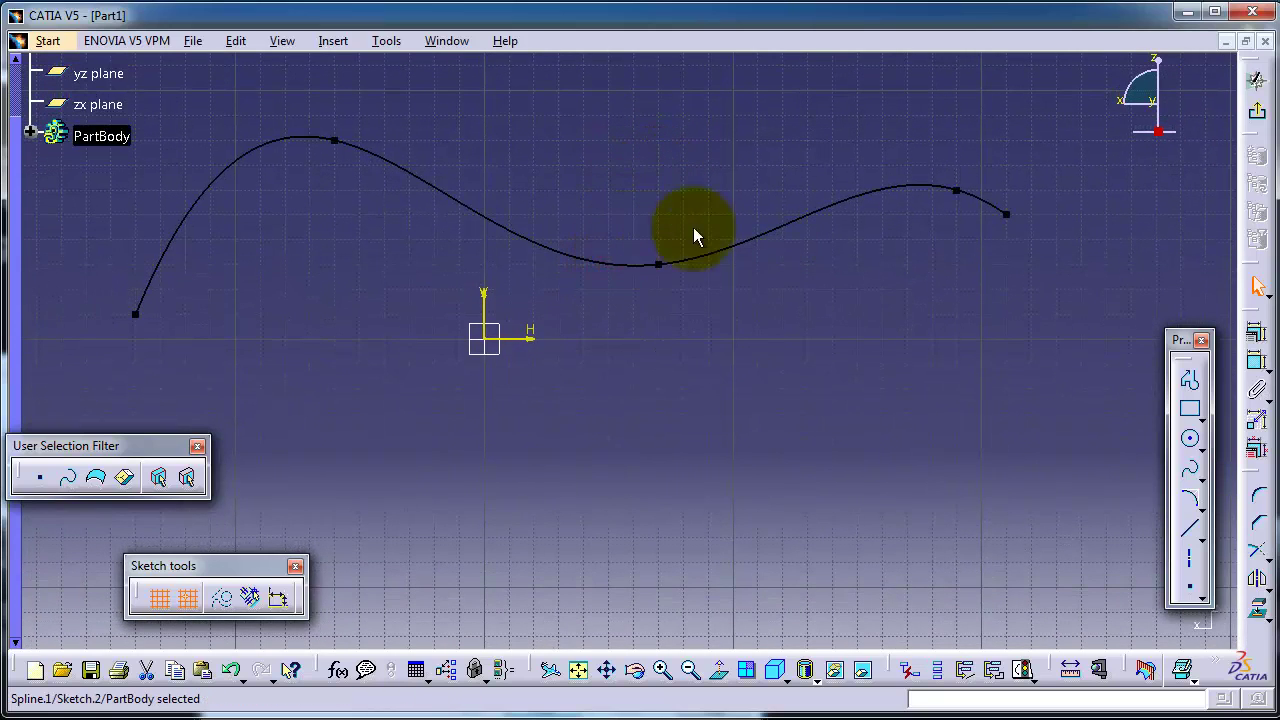
Step: Drag Spline.1's right end and interior control points into a deeper double wave with a lowered right end
{"action": "left_click", "coordinate": [1006, 213]}
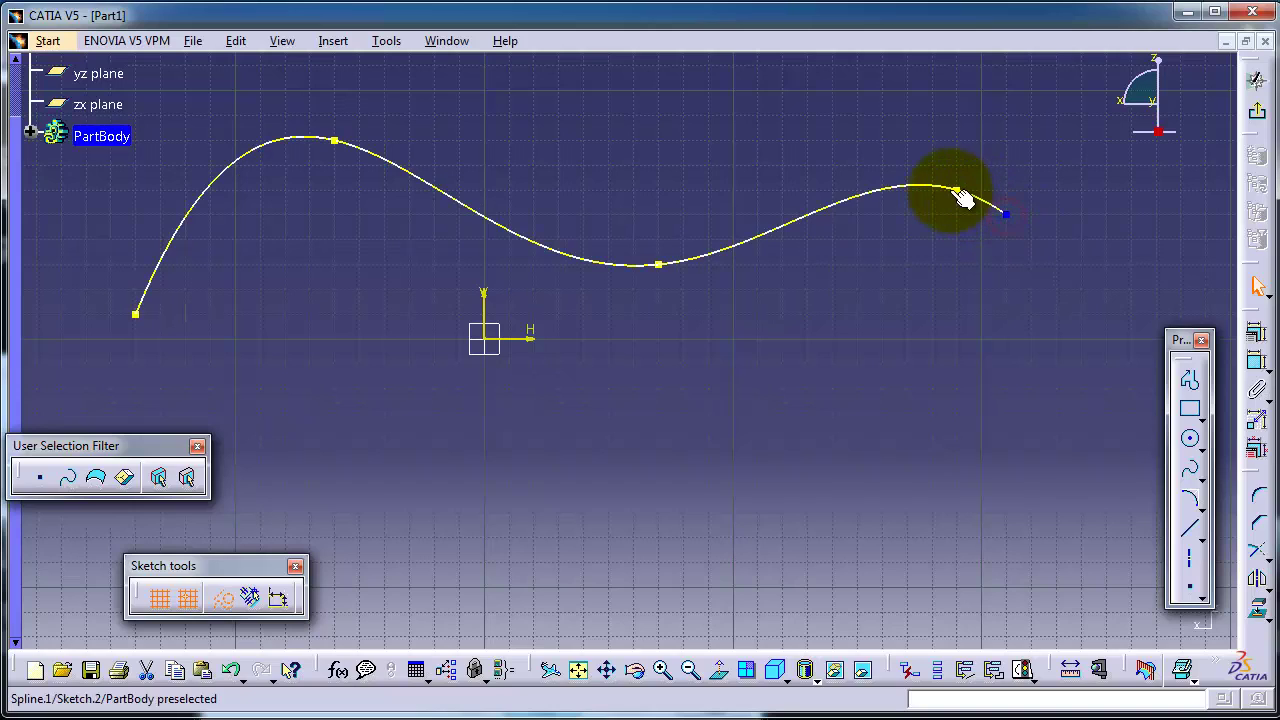
{"action": "left_click", "coordinate": [953, 188]}
{"action": "left_click", "coordinate": [658, 264]}
{"action": "left_click", "coordinate": [333, 139]}
{"action": "left_click", "coordinate": [136, 314]}
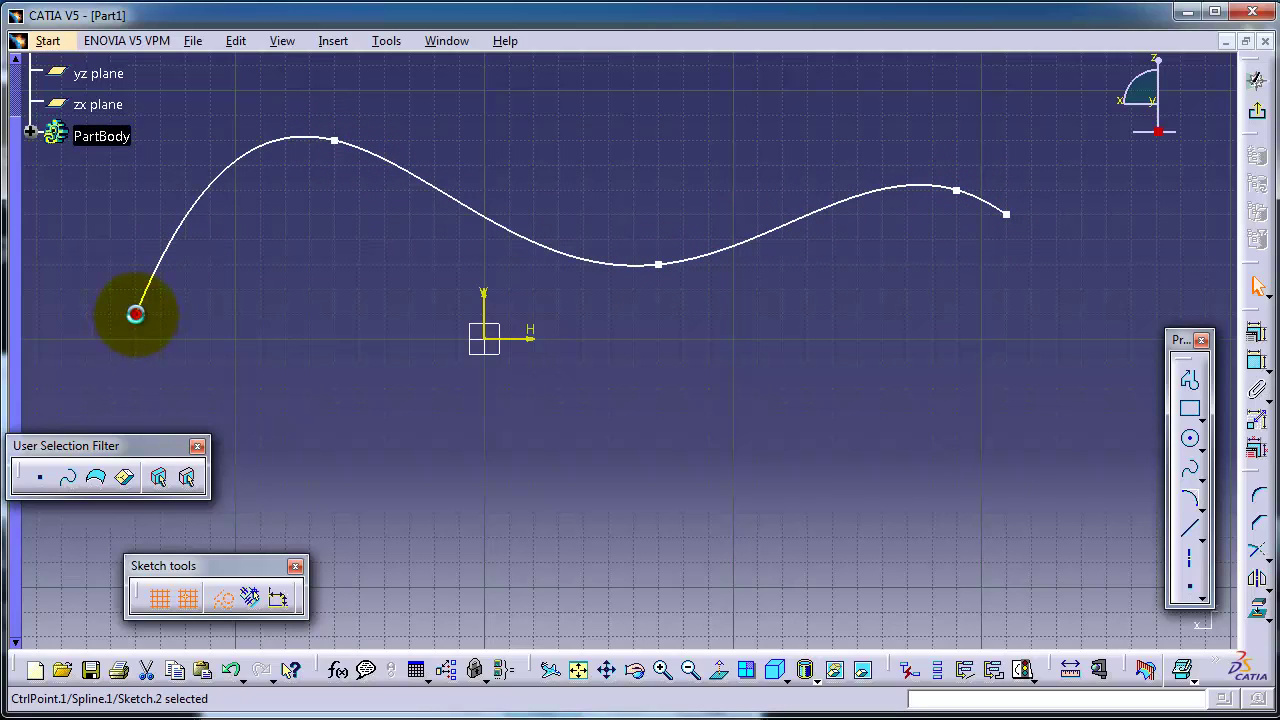
{"action": "left_click_drag", "start_coordinate": [1008, 216], "coordinate": [1107, 300]}
{"action": "left_click_drag", "start_coordinate": [955, 191], "coordinate": [932, 140]}
{"action": "left_click_drag", "start_coordinate": [658, 264], "coordinate": [608, 289]}
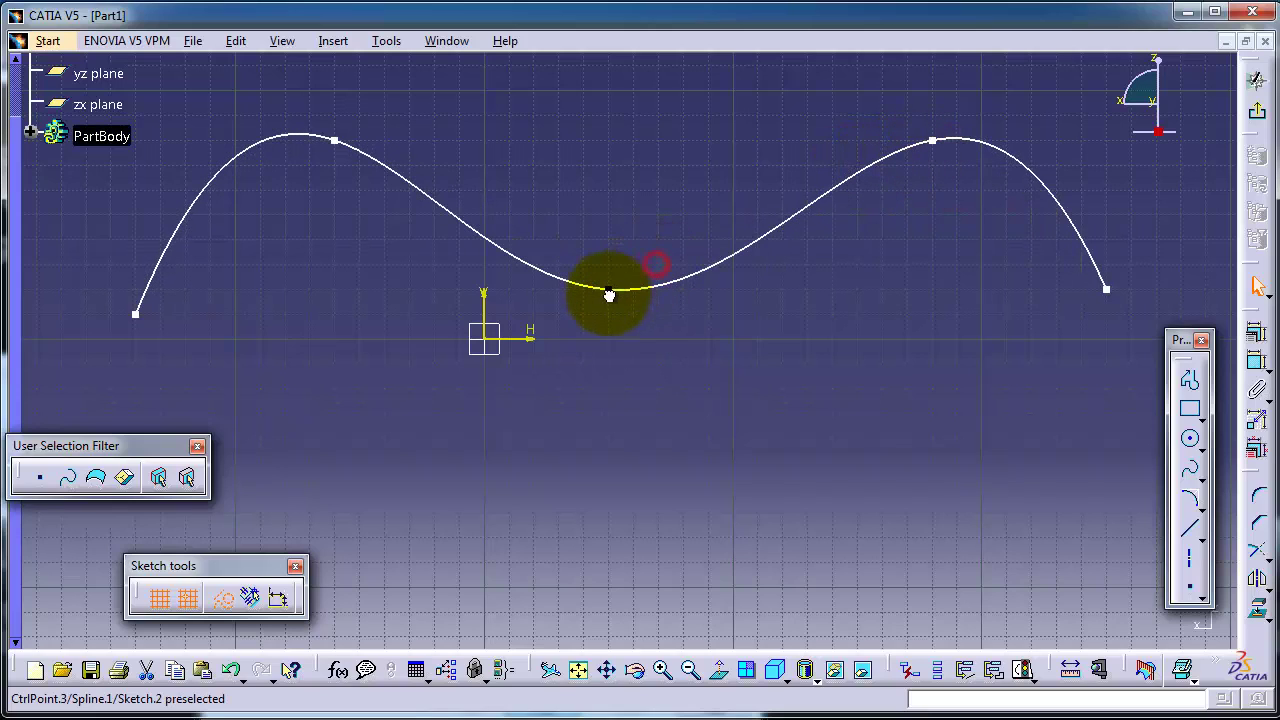
{"action": "left_click_drag", "start_coordinate": [328, 133], "coordinate": [286, 117]}
Step: Dimension the left peak point to the valley point and set that distance to 150
{"action": "left_click", "coordinate": [1257, 355]}
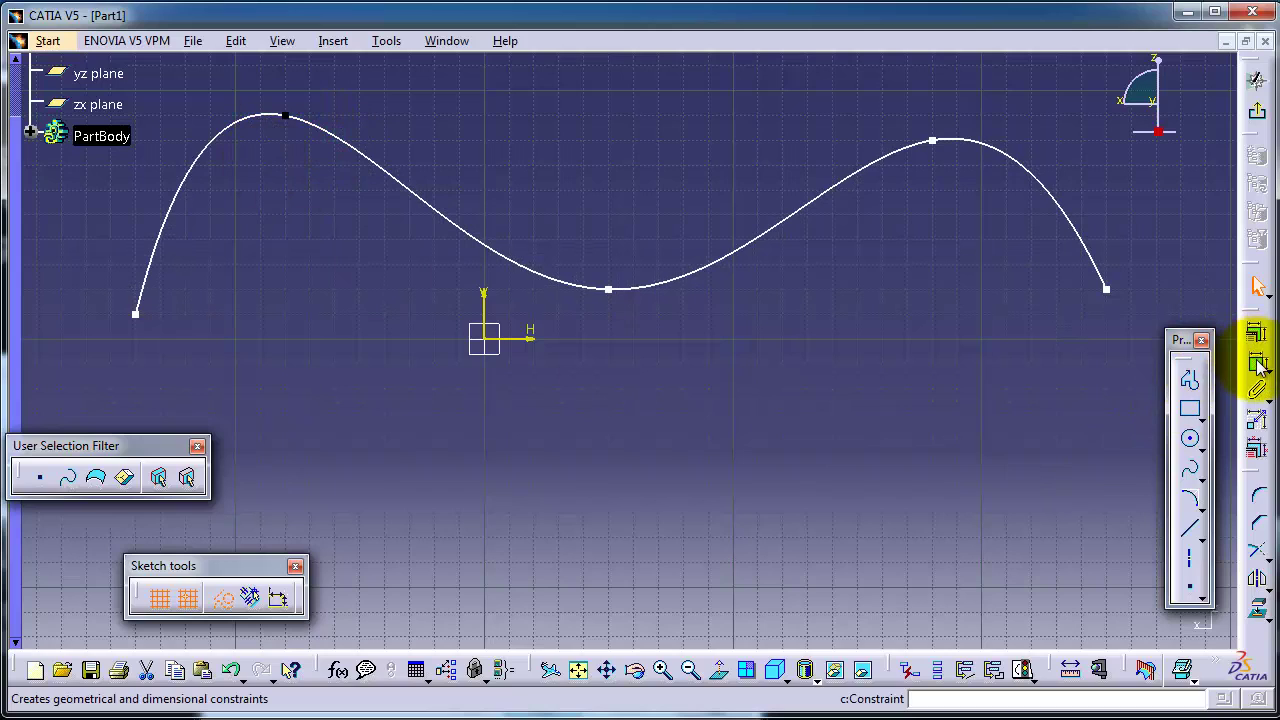
{"action": "left_click", "coordinate": [286, 116]}
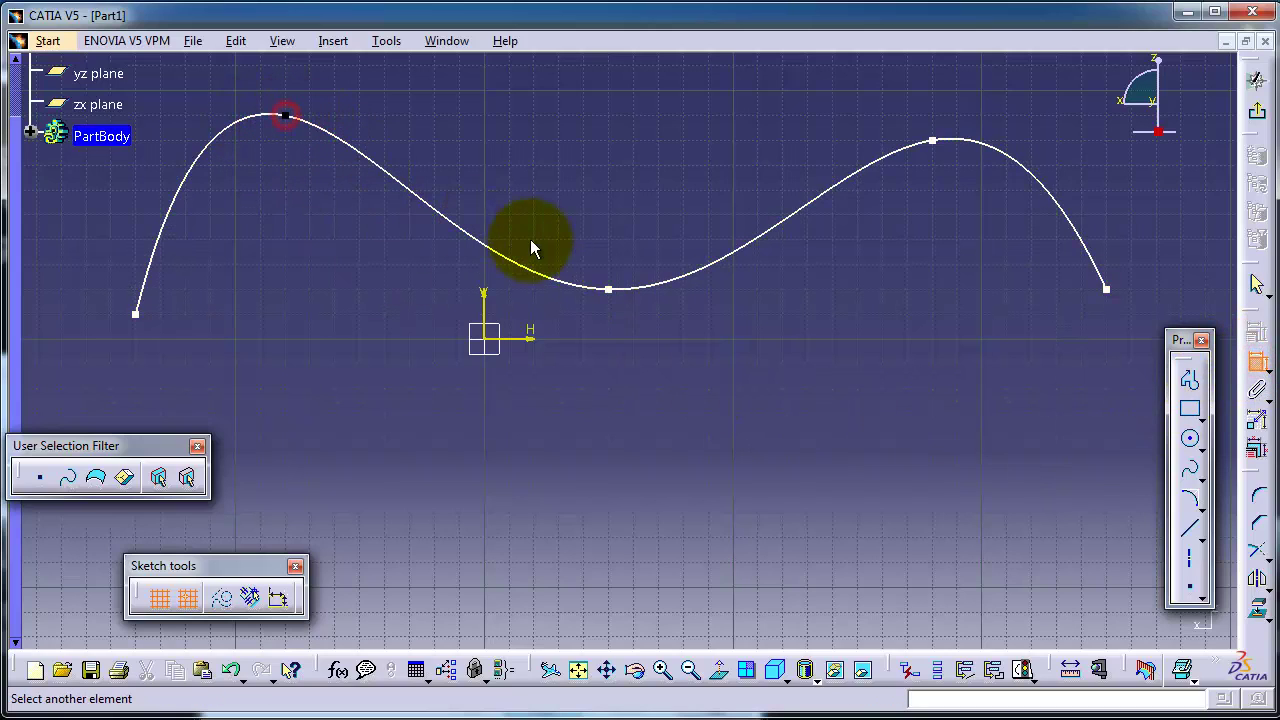
{"action": "left_click", "coordinate": [608, 289]}
{"action": "left_click", "coordinate": [537, 415]}
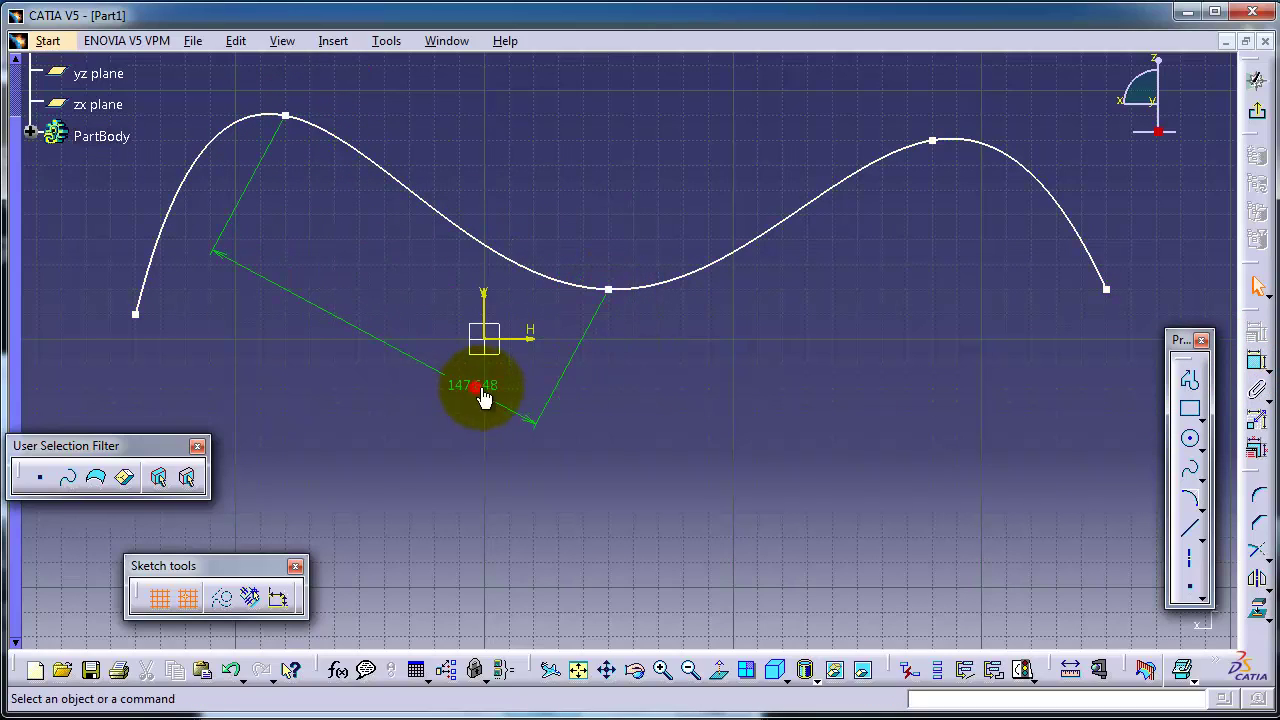
{"action": "double_click", "coordinate": [492, 398]}
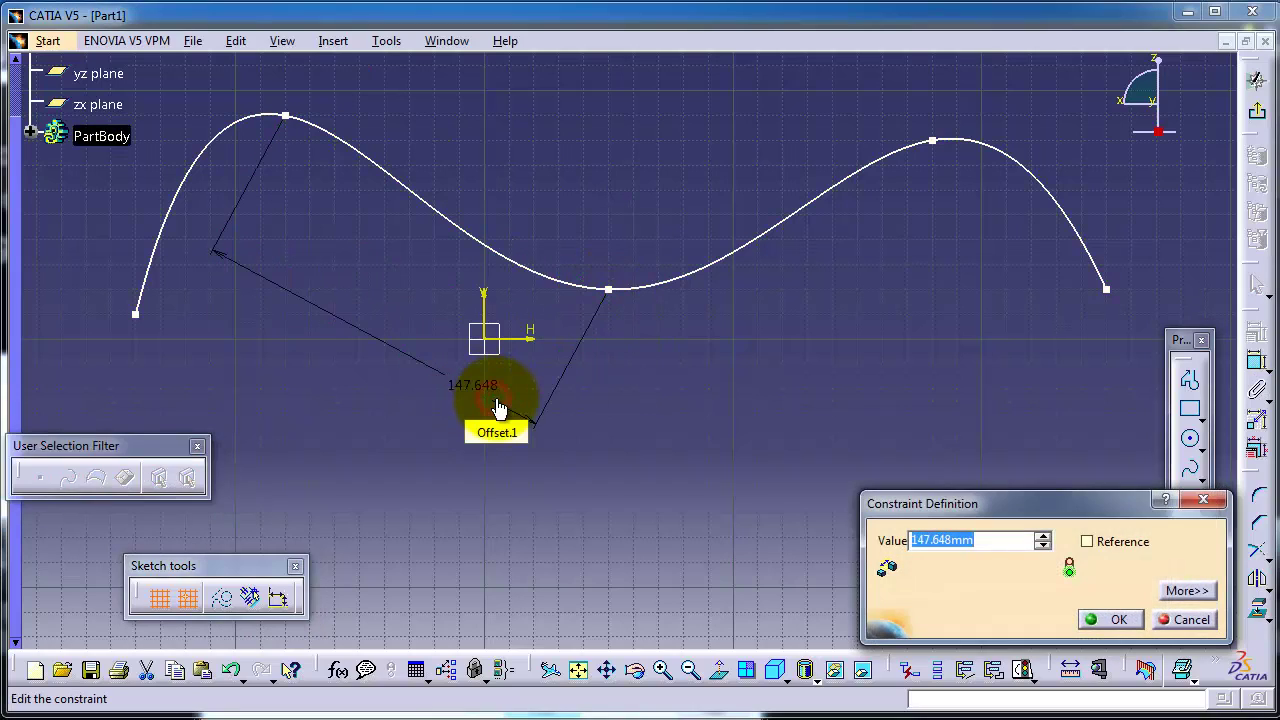
{"action": "type", "text": "150"}
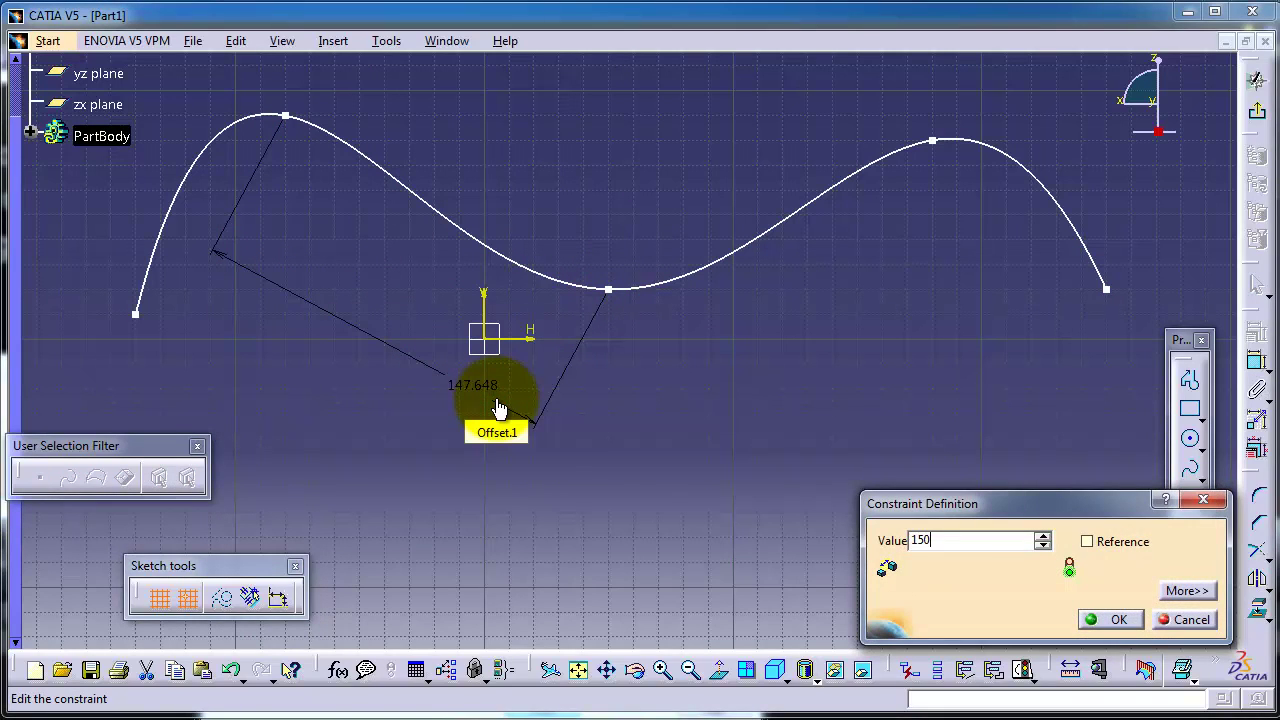
{"action": "key", "text": "Return"}
Step: Add a distance between the spline's two end points and change it from 390.128 to 400
{"action": "left_click", "coordinate": [135, 314]}
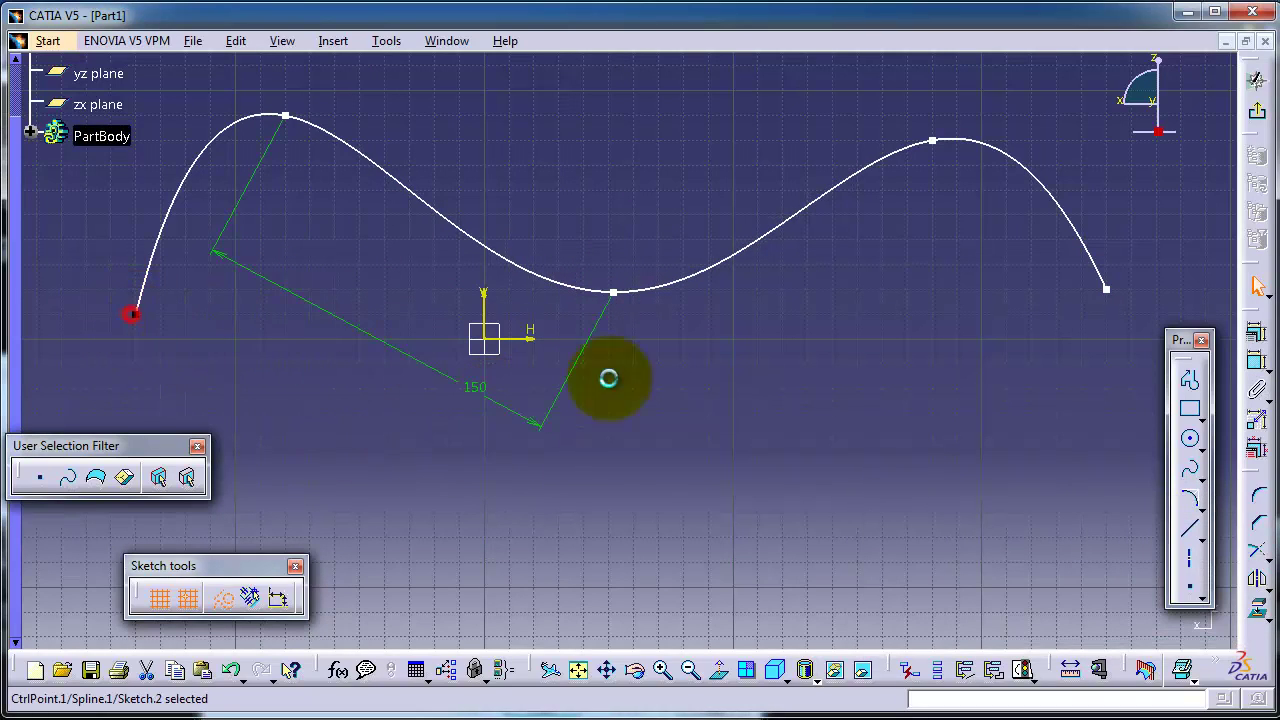
{"action": "left_click", "coordinate": [1107, 290]}
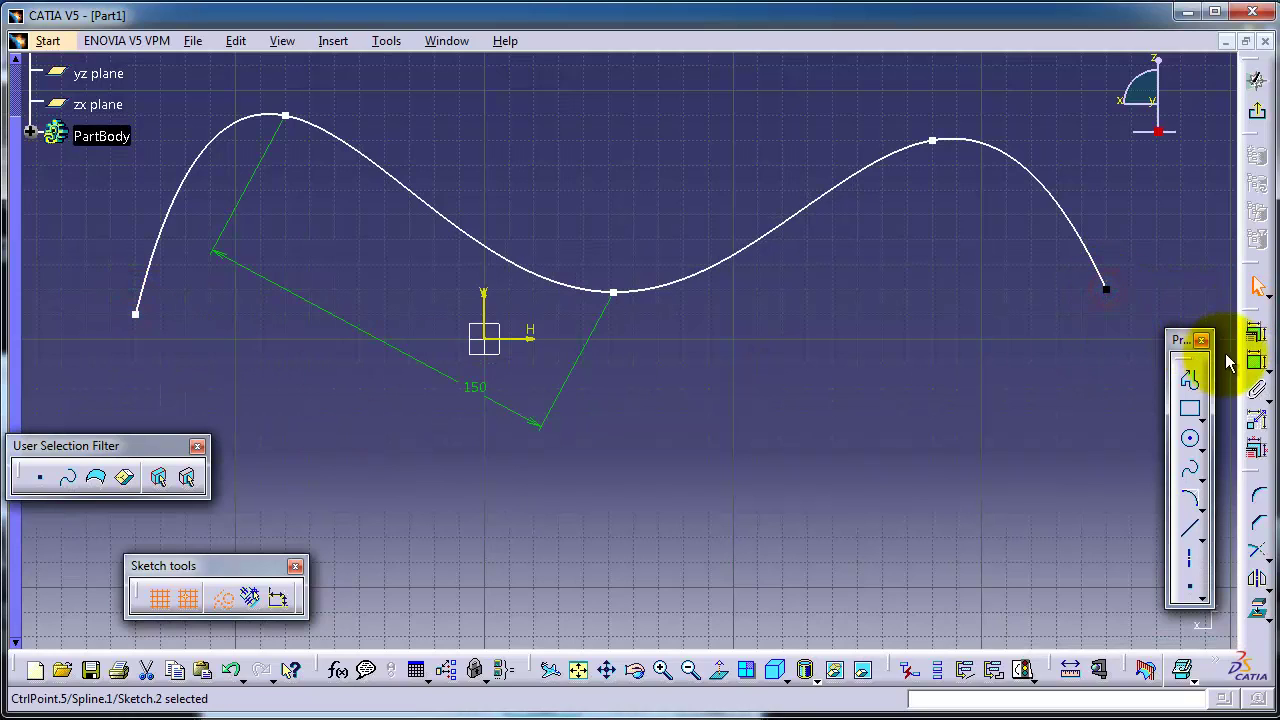
{"action": "left_click", "coordinate": [1256, 361]}
{"action": "left_click", "coordinate": [135, 314]}
{"action": "left_click", "coordinate": [645, 507]}
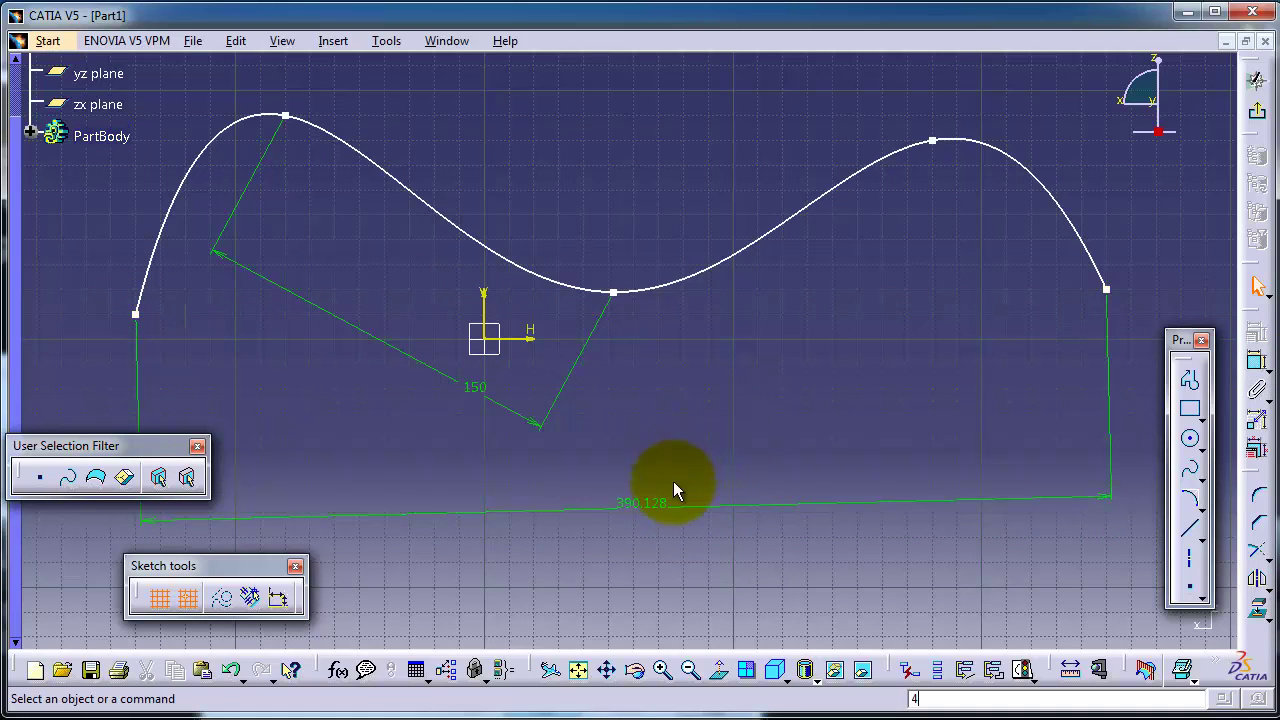
{"action": "double_click", "coordinate": [663, 503]}
{"action": "type", "text": "400"}
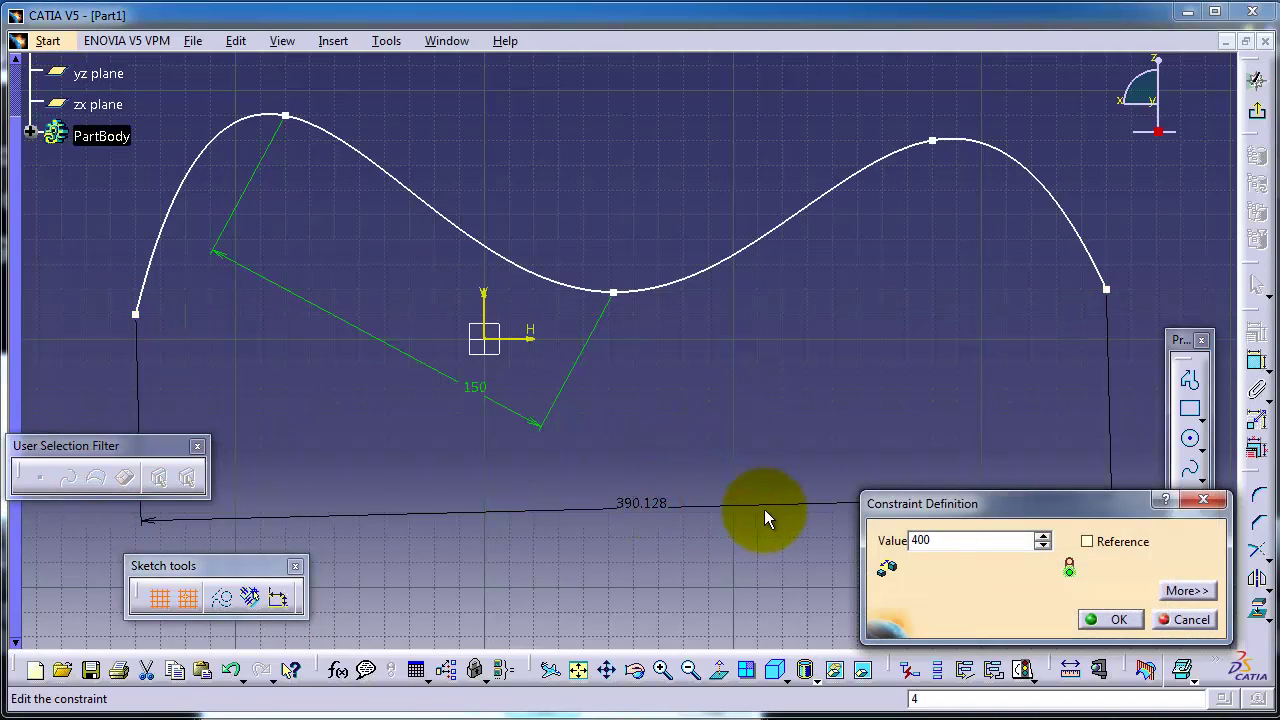
{"action": "key", "text": "Return"}
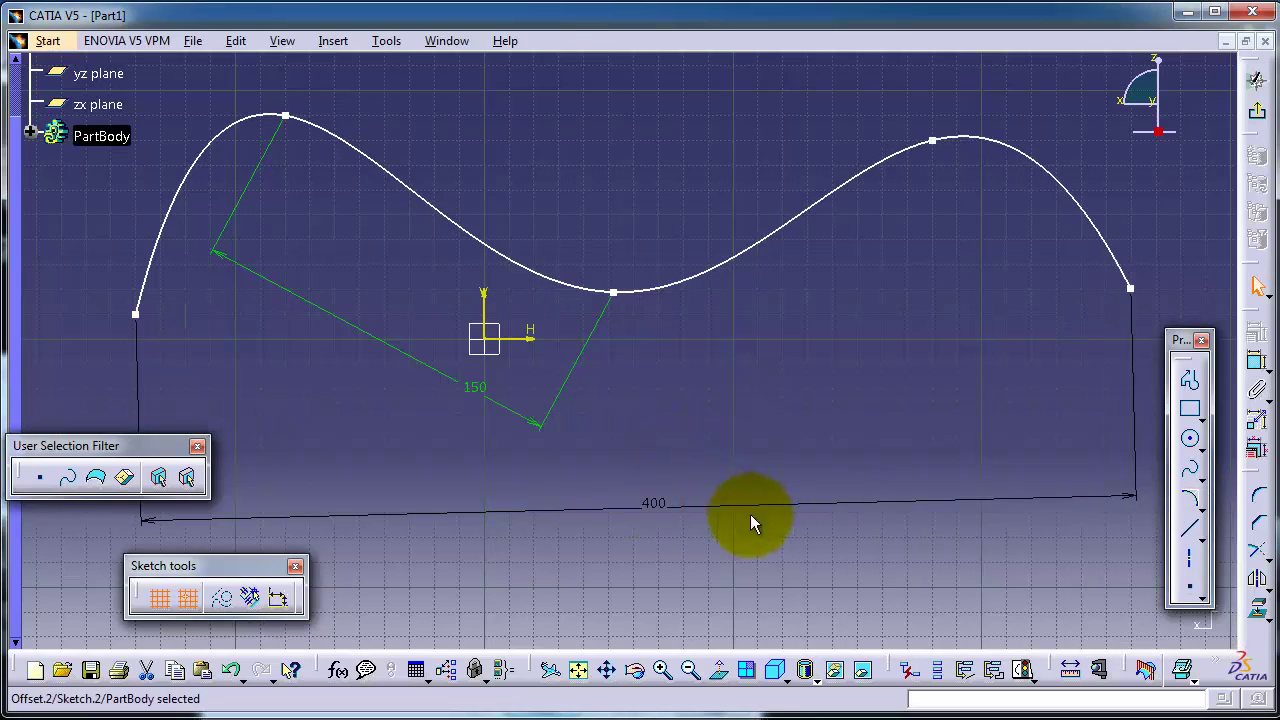
{"action": "middle_click_drag", "start_coordinate": [722, 392], "coordinate": [712, 52]}
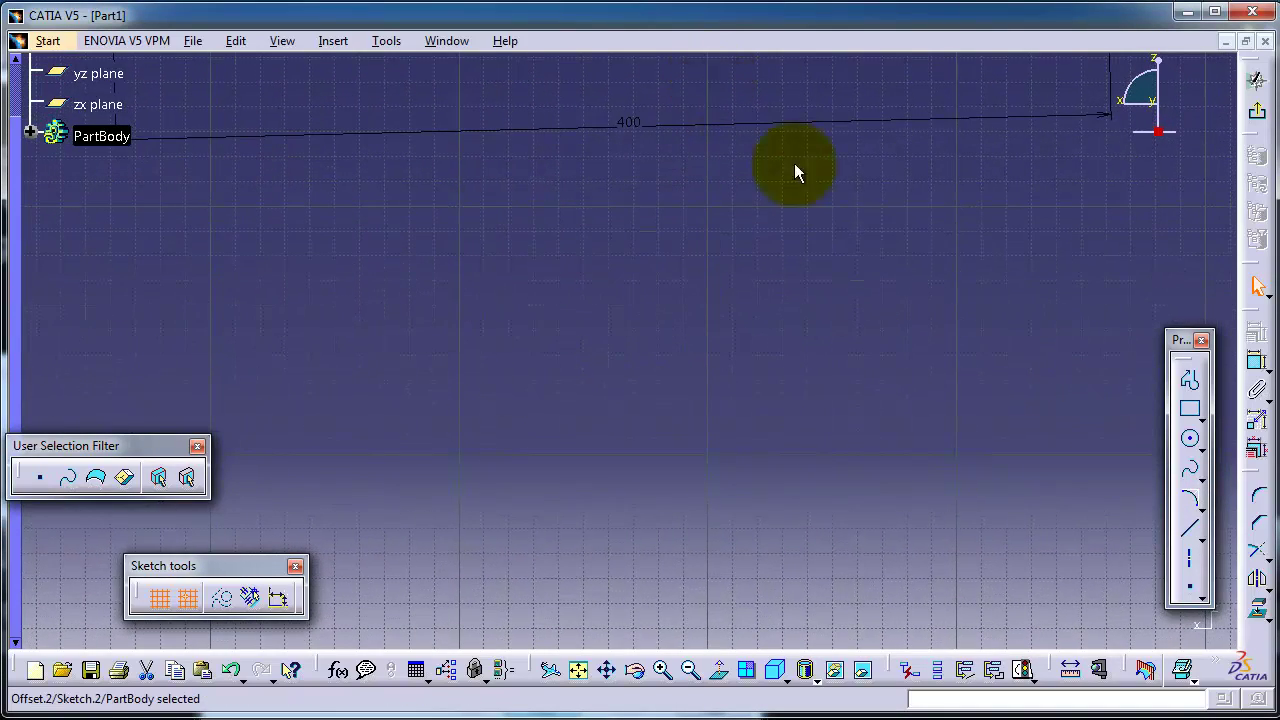
Step: Draw a three-point spline below the open spline and close it into a loop
{"action": "left_click", "coordinate": [1189, 468]}
{"action": "left_click", "coordinate": [359, 305]}
{"action": "left_click", "coordinate": [782, 231]}
{"action": "left_click", "coordinate": [907, 454]}
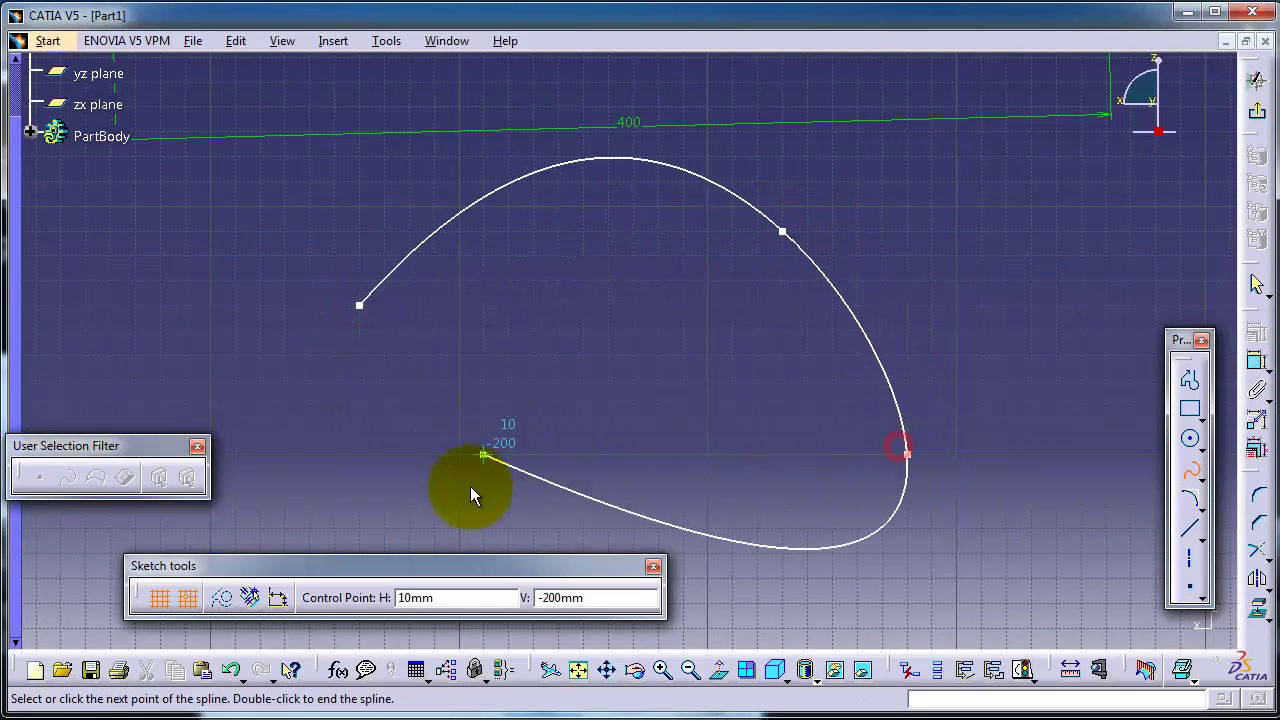
{"action": "right_click", "coordinate": [509, 432]}
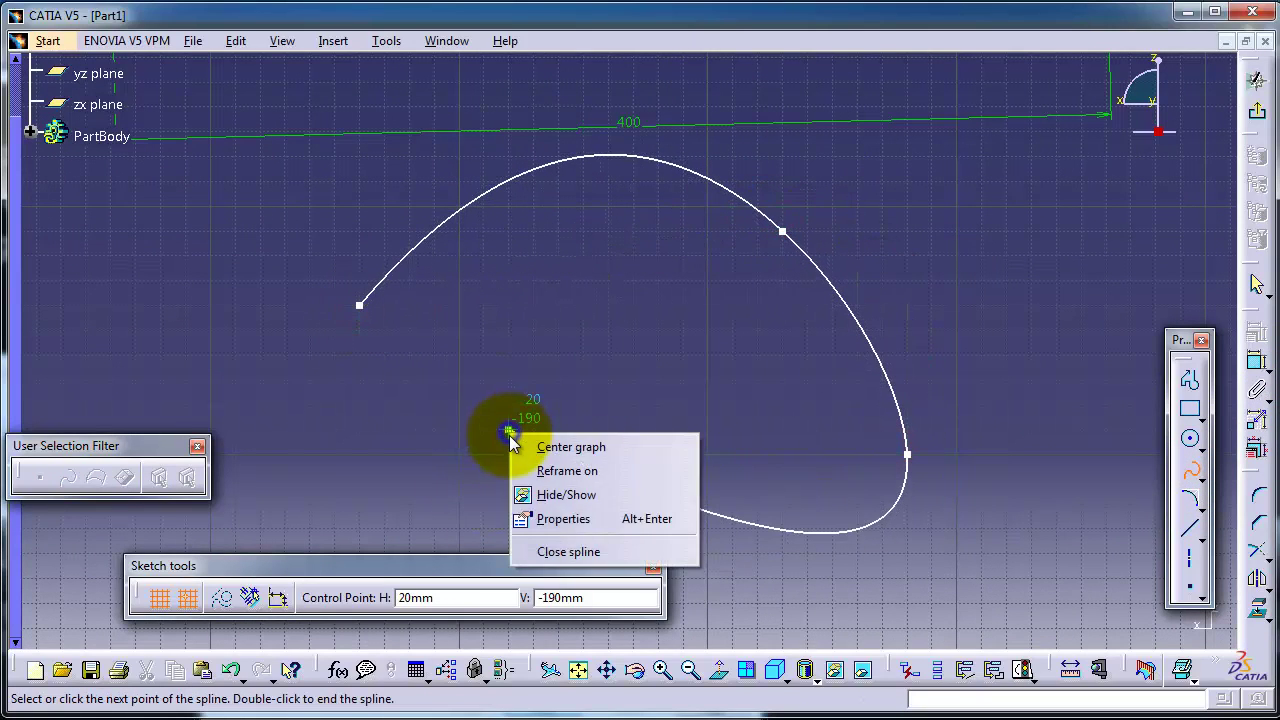
{"action": "left_click", "coordinate": [549, 553]}
Step: Drag the loop's control points to reshape Spline.2
{"action": "middle_click_drag", "start_coordinate": [648, 333], "coordinate": [634, 357]}
{"action": "left_click_drag", "start_coordinate": [765, 305], "coordinate": [603, 276]}
{"action": "mouse_move", "coordinate": [334, 471]}
{"action": "left_mouse_down"}
{"action": "mouse_move", "coordinate": [343, 551]}
{"action": "mouse_move", "coordinate": [328, 565]}
{"action": "left_mouse_up"}
{"action": "mouse_move", "coordinate": [515, 430]}
{"action": "middle_mouse_down"}
{"action": "mouse_move", "coordinate": [471, 475]}
{"action": "mouse_move", "coordinate": [517, 480]}
{"action": "middle_mouse_up"}
Step: Create a trial 156.677 dimension between the two splines, then delete it
{"action": "left_click", "coordinate": [1257, 362]}
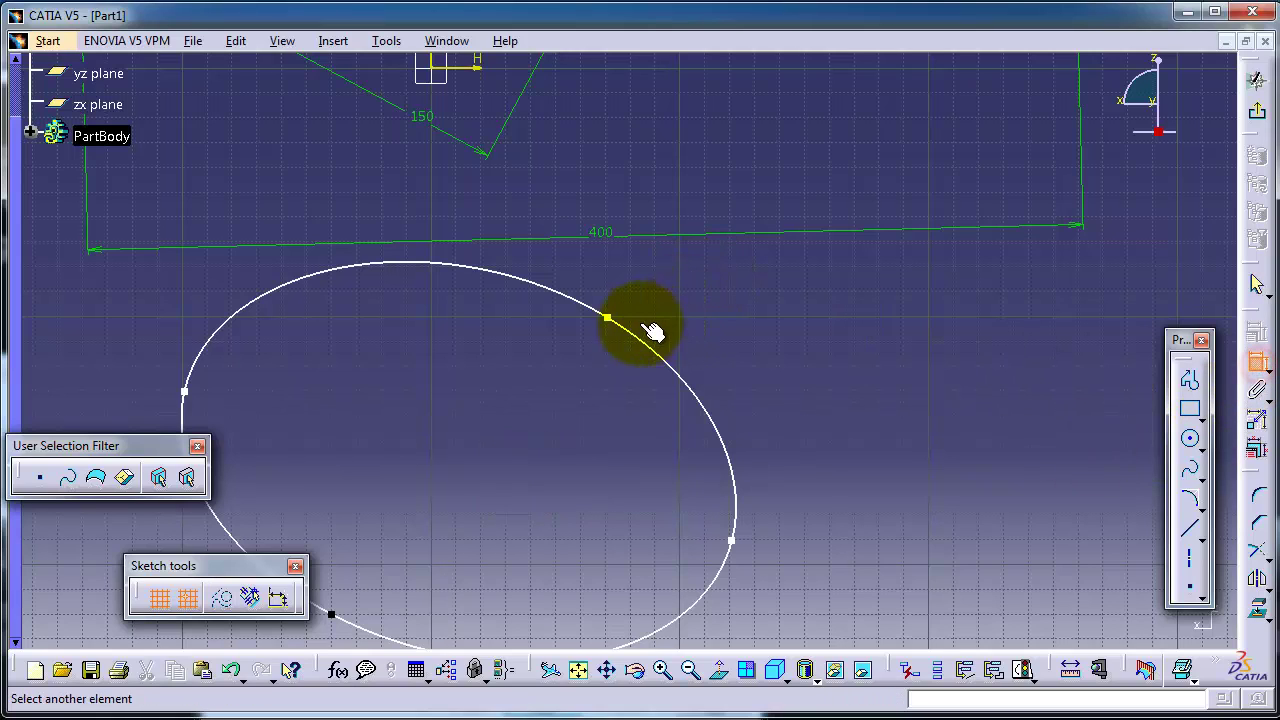
{"action": "left_click", "coordinate": [610, 320]}
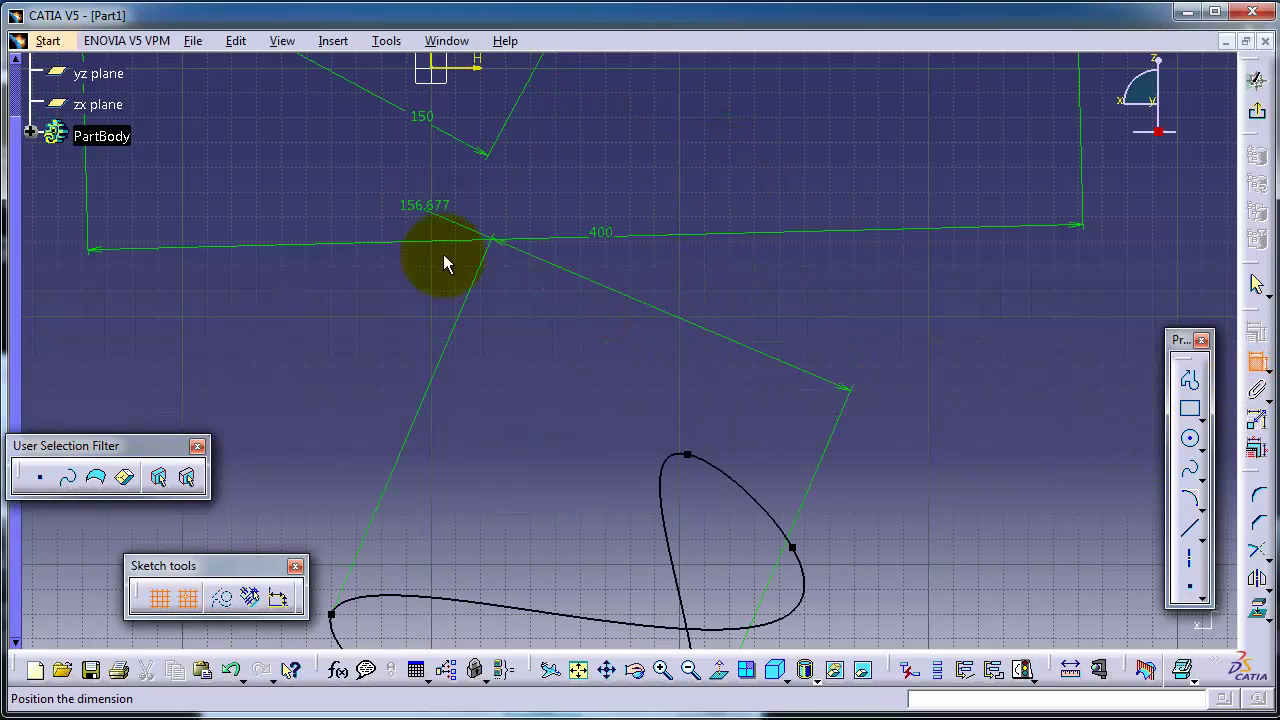
{"action": "mouse_move", "coordinate": [706, 171]}
{"action": "middle_mouse_down"}
{"action": "mouse_move", "coordinate": [566, 363]}
{"action": "mouse_move", "coordinate": [529, 509]}
{"action": "middle_mouse_up"}
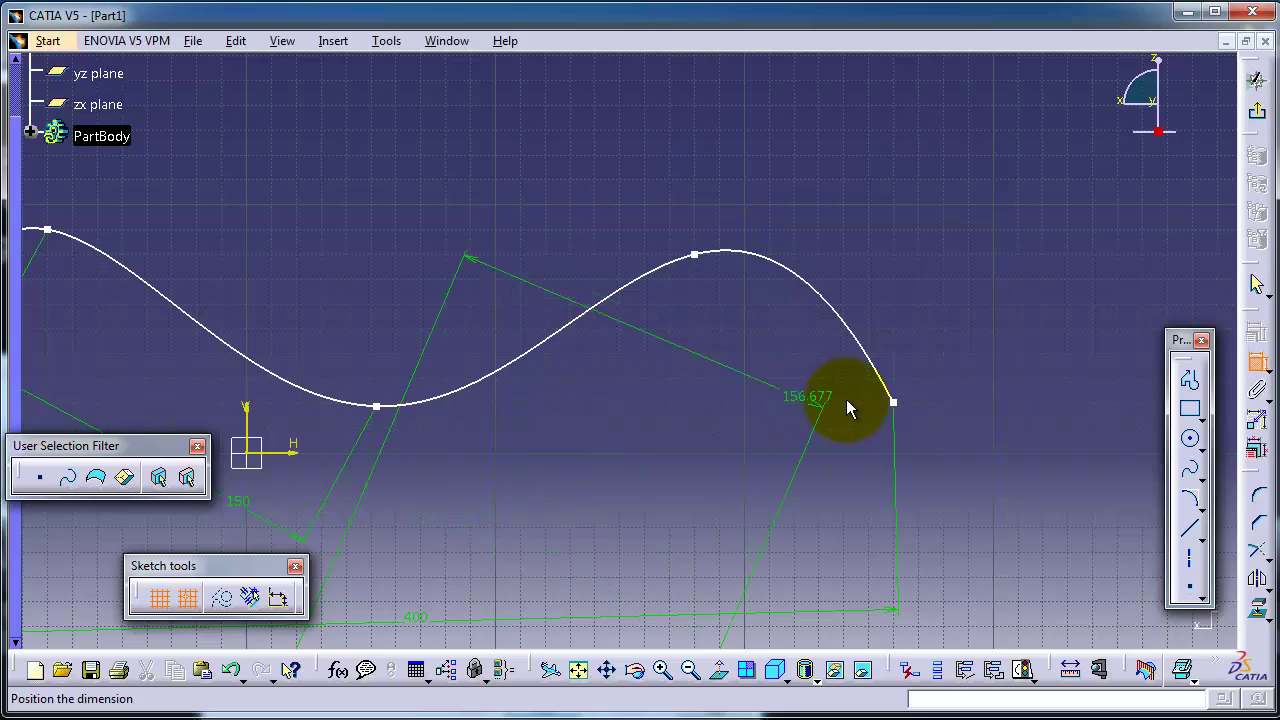
{"action": "left_click", "coordinate": [889, 399]}
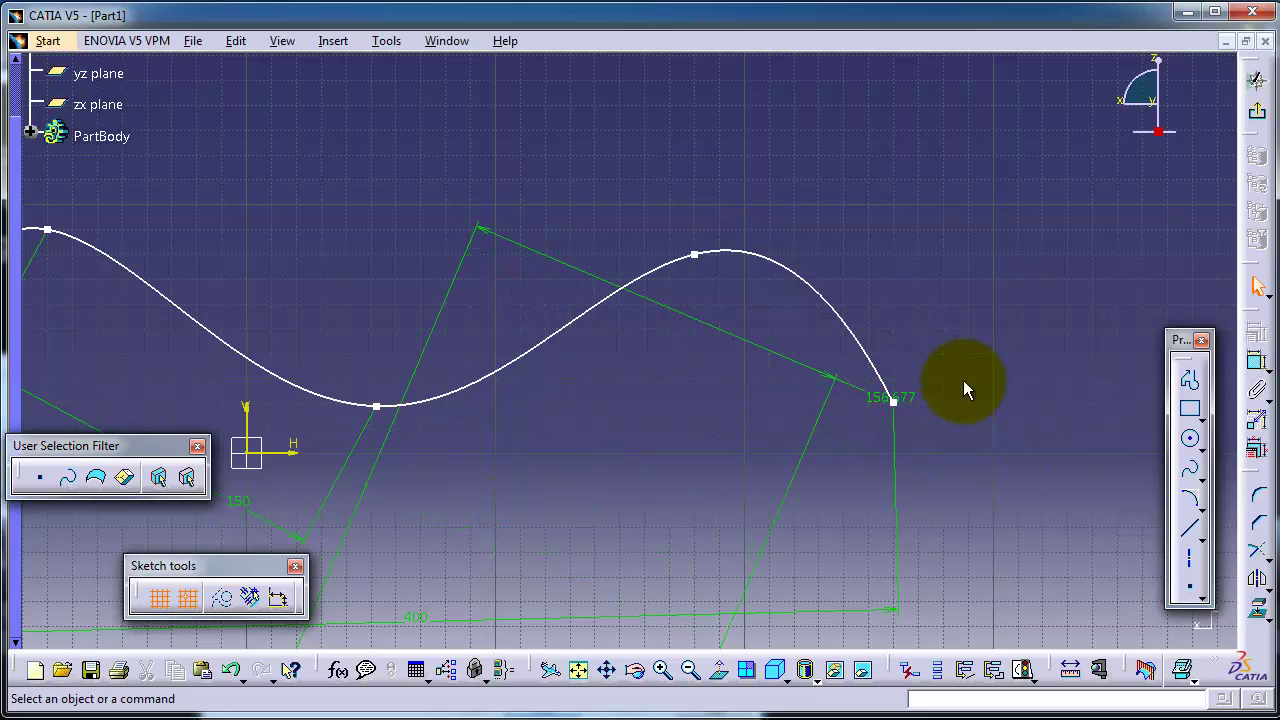
{"action": "right_click", "coordinate": [790, 361]}
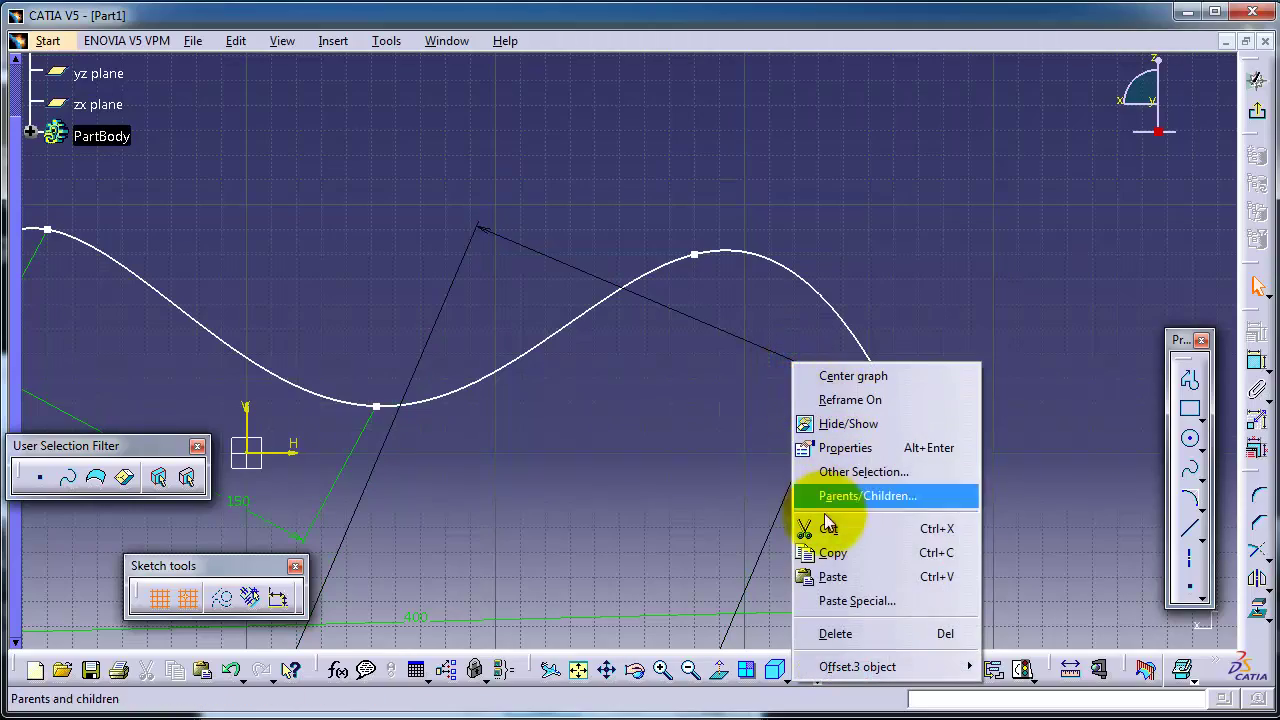
{"action": "left_click", "coordinate": [836, 633]}
Step: Untwist the figure-eight loop and move it just below the open spline
{"action": "mouse_move", "coordinate": [670, 548]}
{"action": "middle_mouse_down"}
{"action": "mouse_move", "coordinate": [857, 234]}
{"action": "mouse_move", "coordinate": [814, 163]}
{"action": "middle_mouse_up"}
{"action": "middle_click_drag", "start_coordinate": [695, 257], "coordinate": [687, 337]}
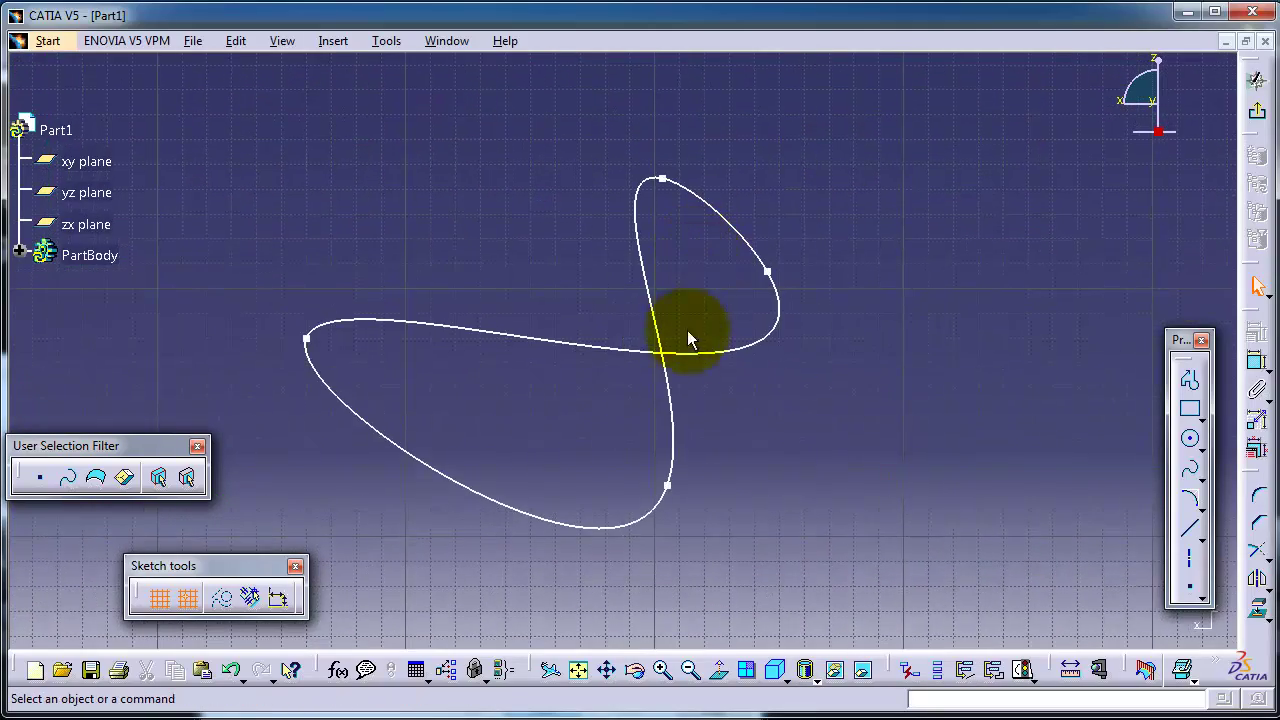
{"action": "left_click_drag", "start_coordinate": [666, 485], "coordinate": [405, 139]}
{"action": "mouse_move", "coordinate": [845, 177]}
{"action": "middle_mouse_down"}
{"action": "mouse_move", "coordinate": [529, 383]}
{"action": "mouse_move", "coordinate": [531, 514]}
{"action": "mouse_move", "coordinate": [706, 580]}
{"action": "mouse_move", "coordinate": [496, 540]}
{"action": "middle_mouse_up"}
{"action": "left_click_drag", "start_coordinate": [520, 585], "coordinate": [645, 318]}
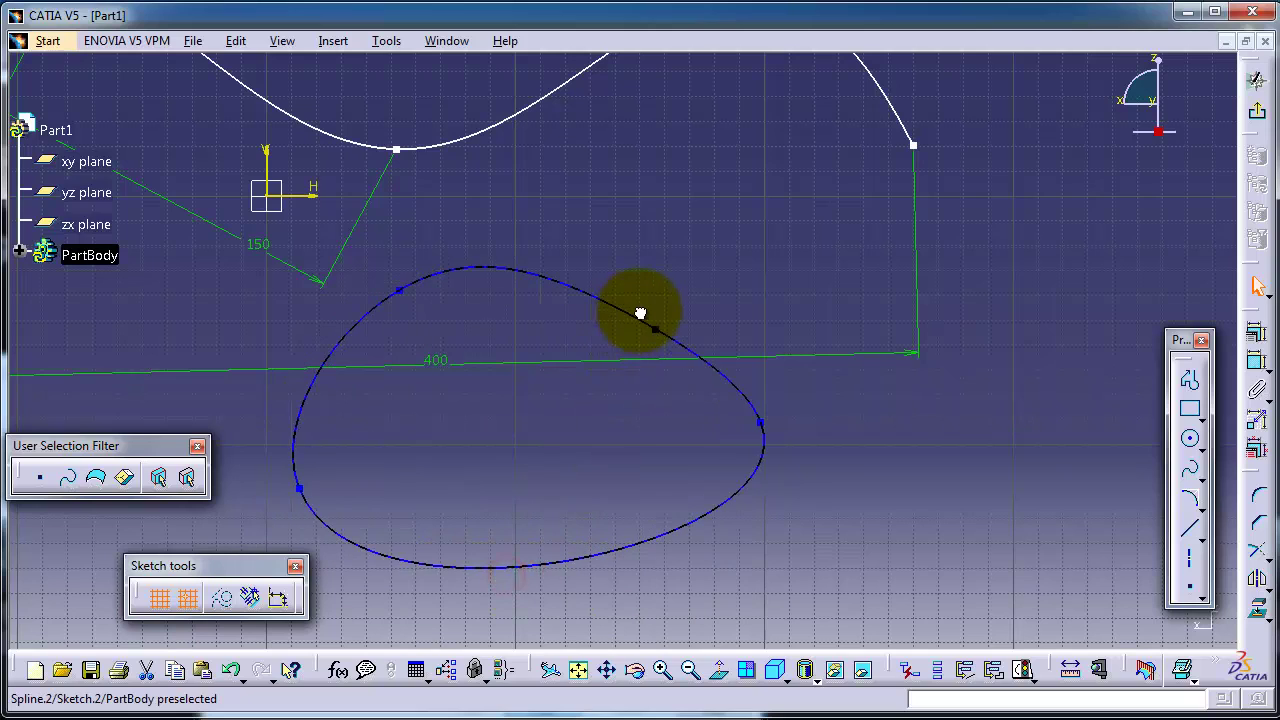
Step: Set the distance from a loop point to the open spline's right end to 140 mm
{"action": "left_click", "coordinate": [812, 272]}
{"action": "left_click", "coordinate": [1256, 362]}
{"action": "left_click", "coordinate": [655, 329]}
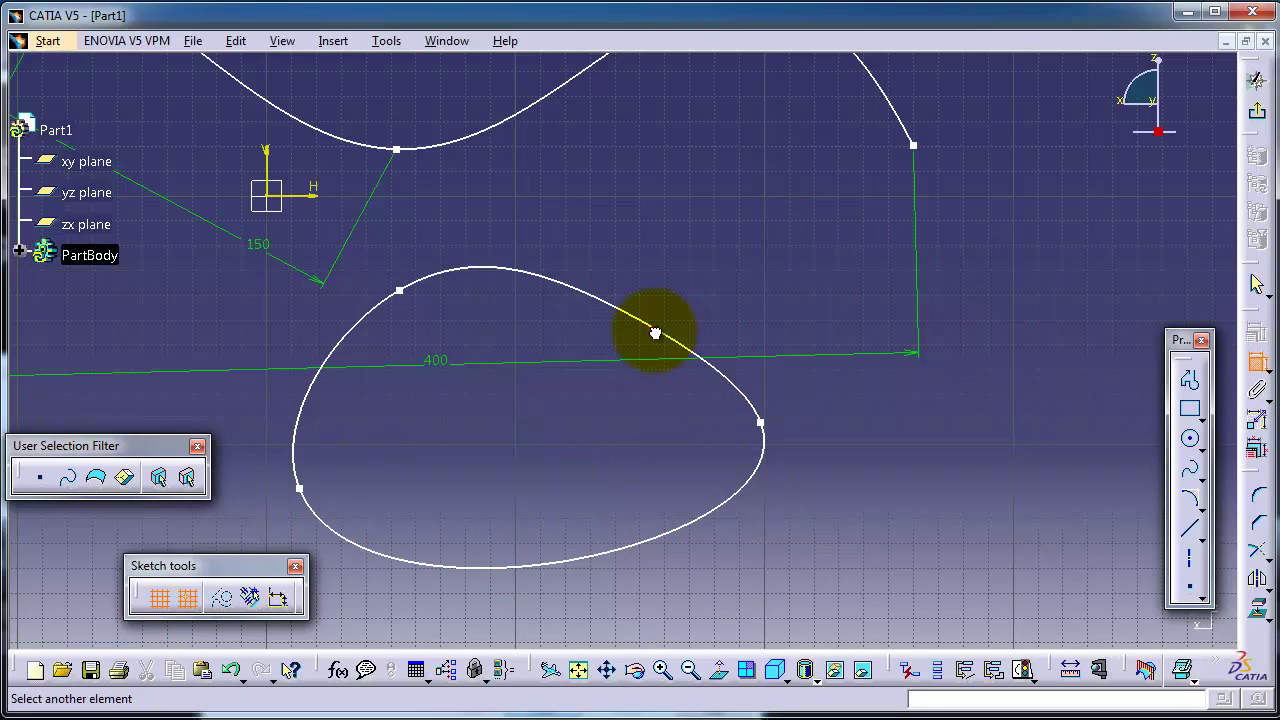
{"action": "left_click", "coordinate": [914, 147]}
{"action": "left_click", "coordinate": [978, 472]}
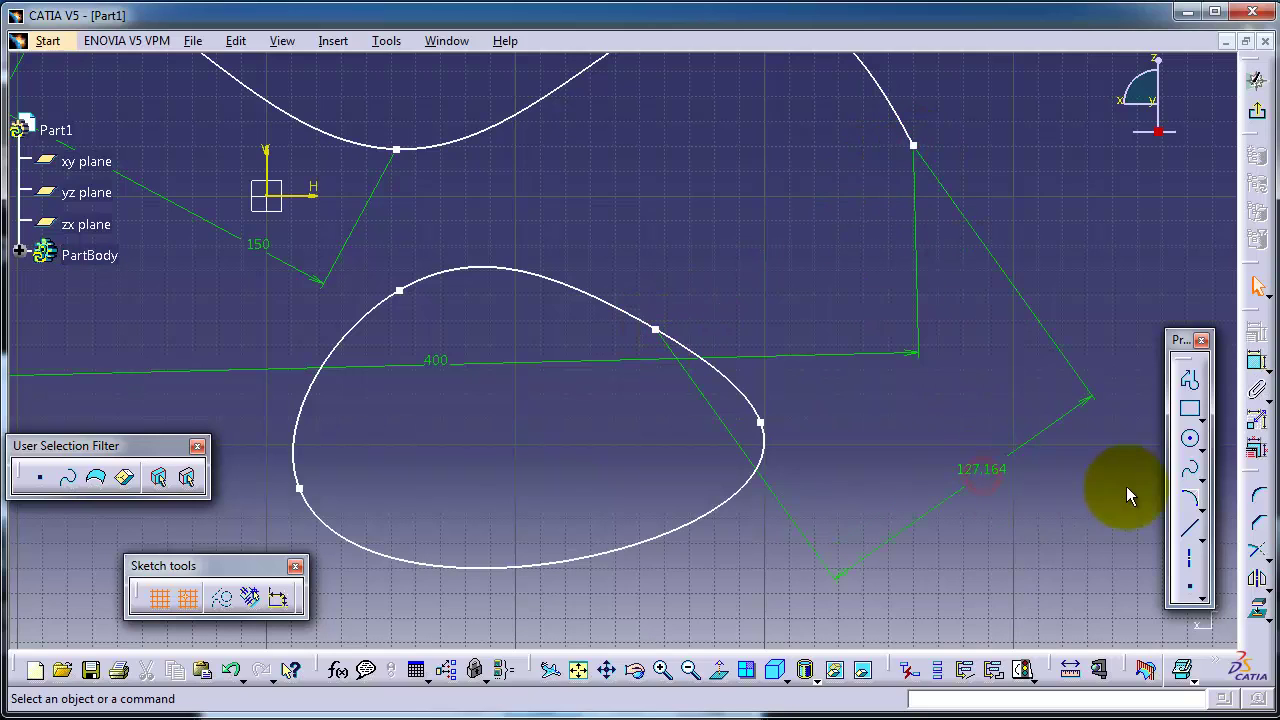
{"action": "double_click", "coordinate": [980, 470]}
{"action": "type", "text": "140"}
{"action": "key", "text": "Return"}
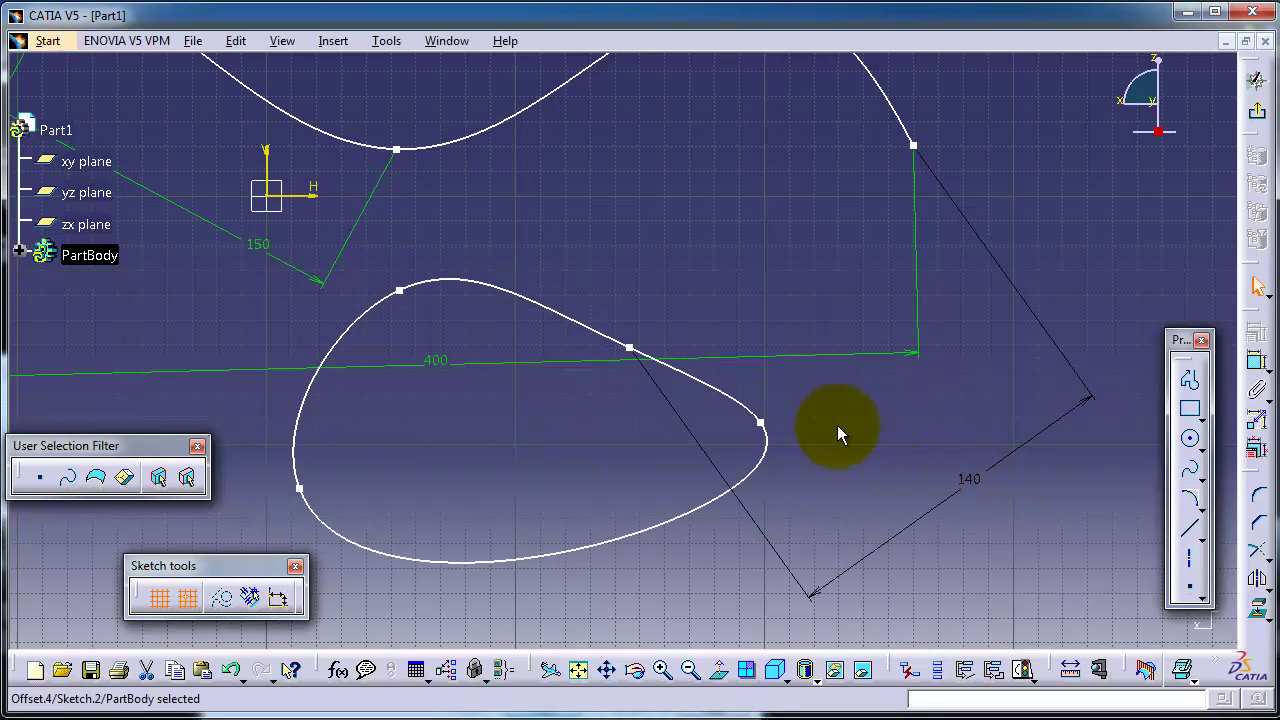
{"action": "left_click_drag", "start_coordinate": [771, 423], "coordinate": [714, 469]}
{"action": "mouse_move", "coordinate": [715, 567]}
{"action": "middle_mouse_down"}
{"action": "mouse_move", "coordinate": [766, 443]}
{"action": "mouse_move", "coordinate": [803, 400]}
{"action": "mouse_move", "coordinate": [704, 349]}
{"action": "middle_mouse_up"}
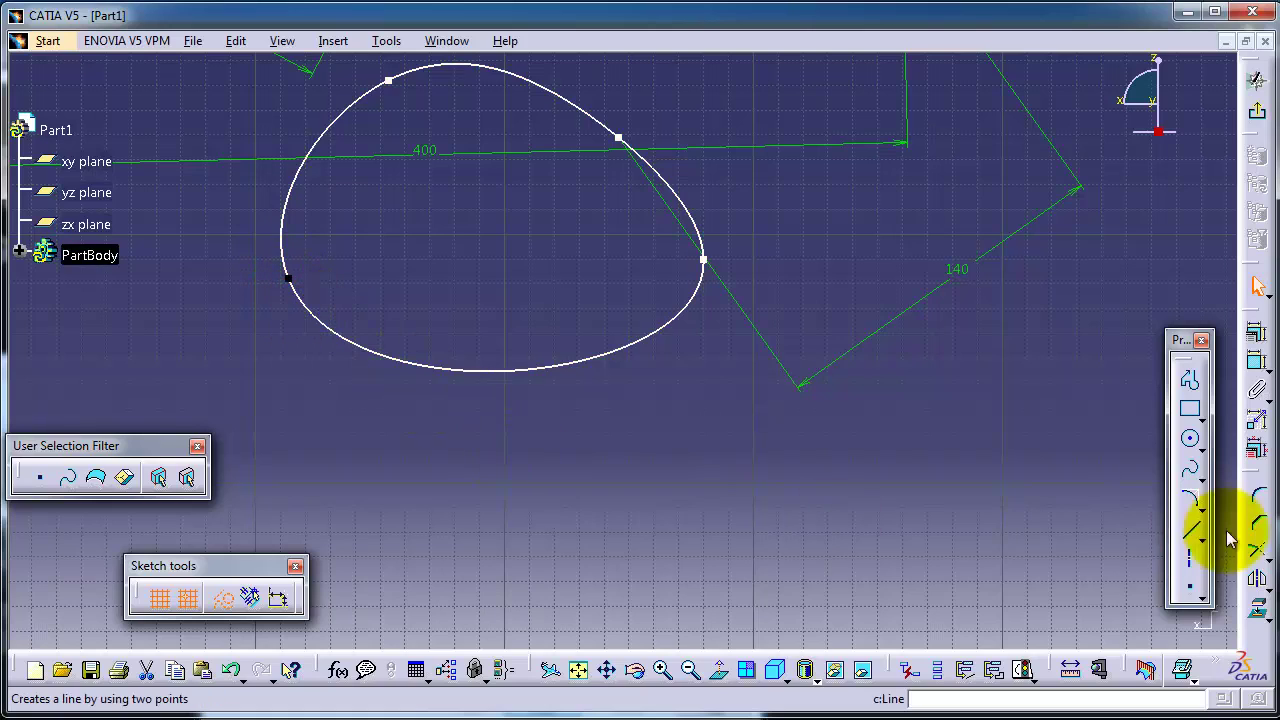
Step: Draw a short line from the loop's left point up and to the left
{"action": "left_click", "coordinate": [1186, 527]}
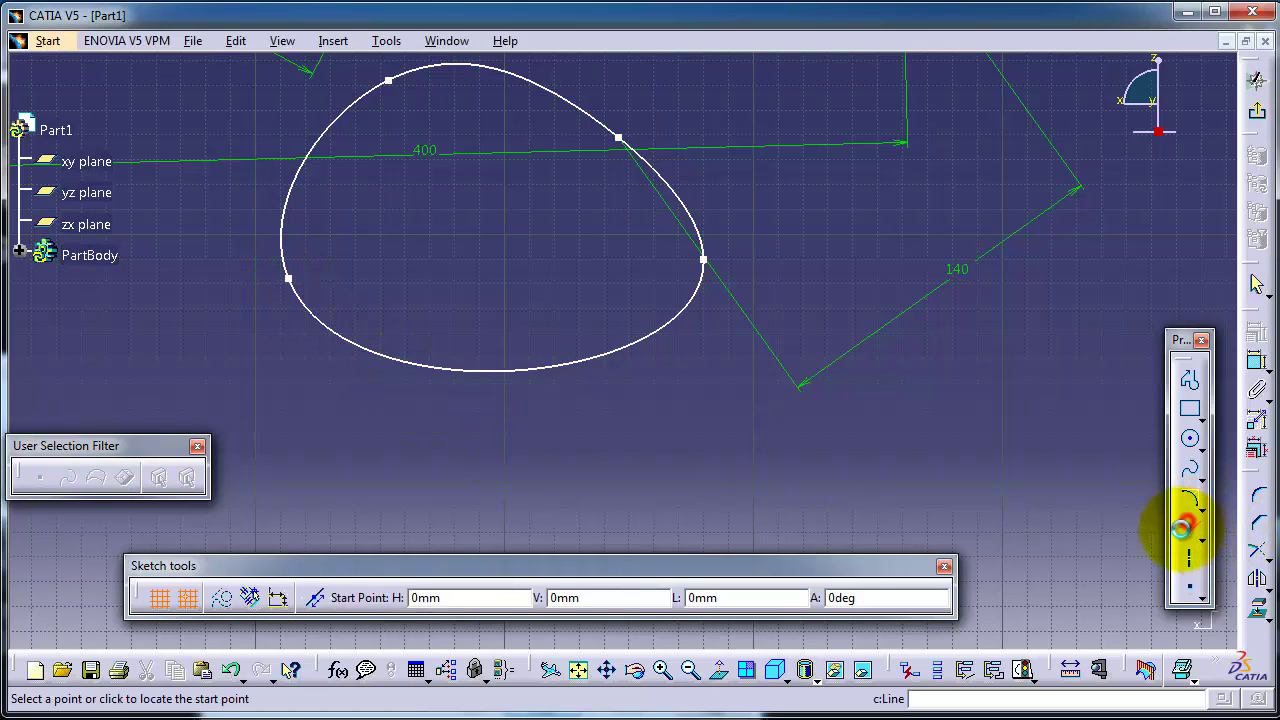
{"action": "left_click", "coordinate": [287, 279]}
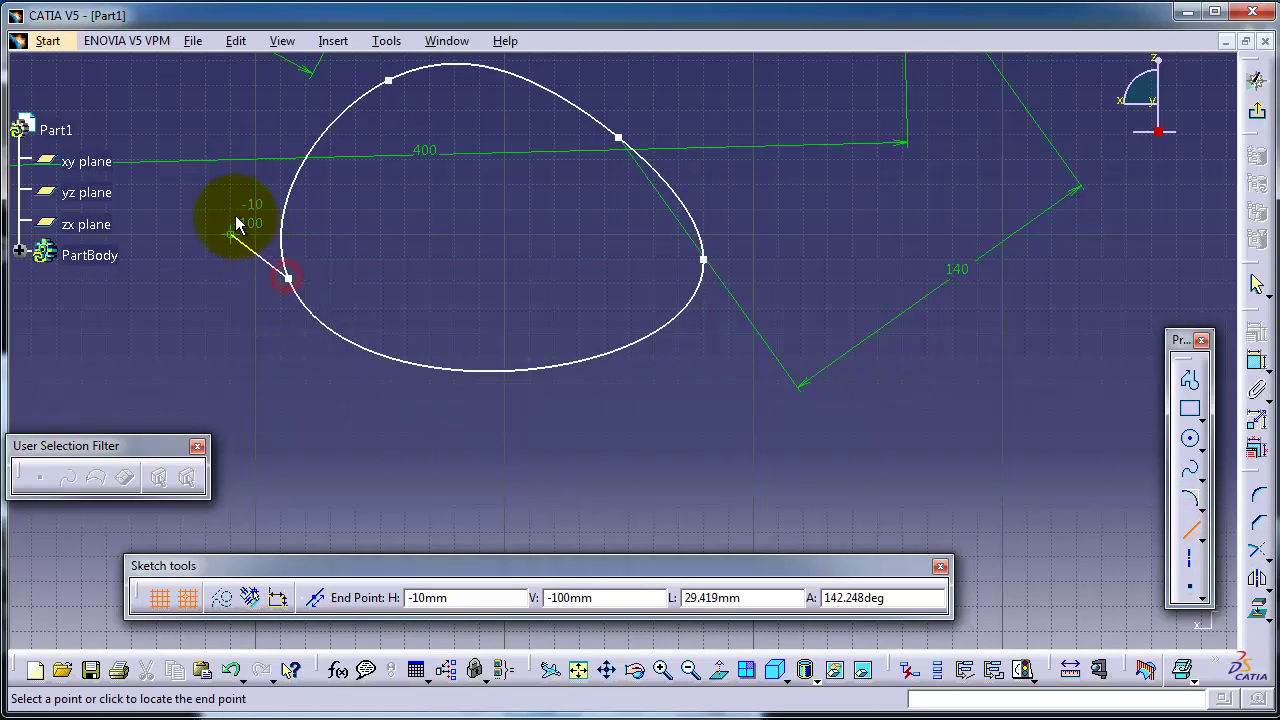
{"action": "left_click", "coordinate": [185, 118]}
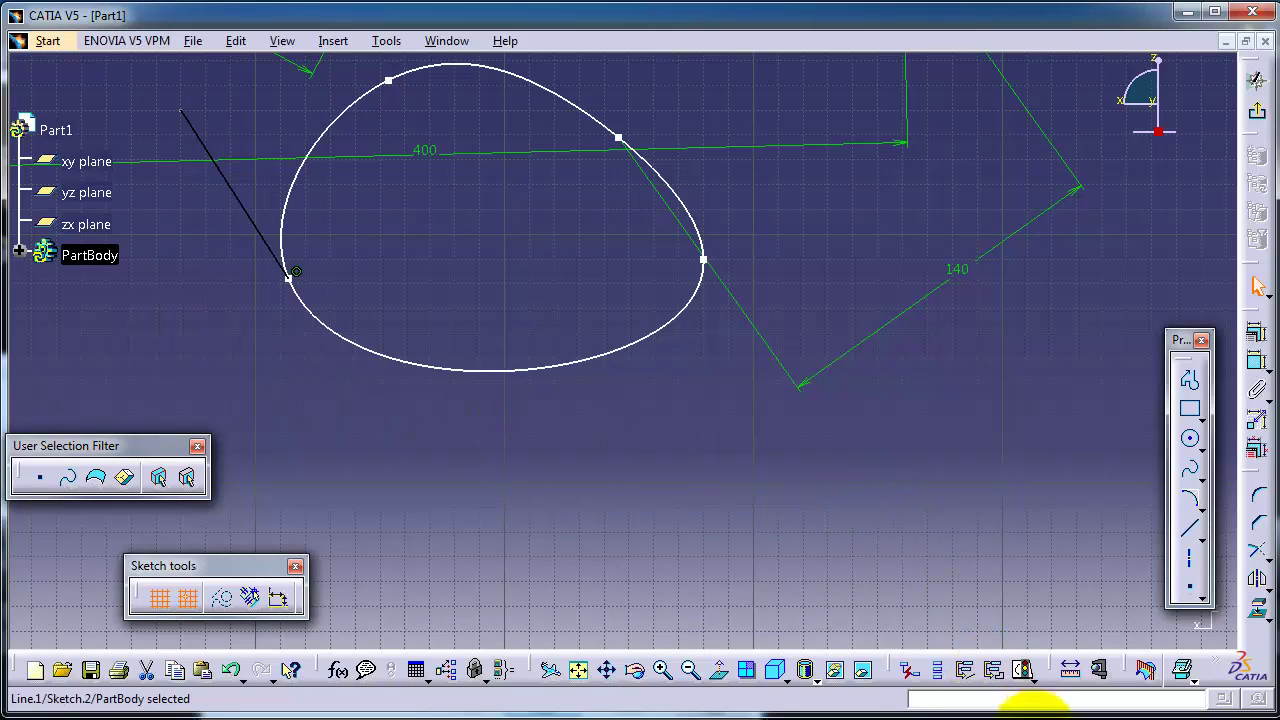
{"action": "middle_click_drag", "start_coordinate": [983, 605], "coordinate": [885, 473]}
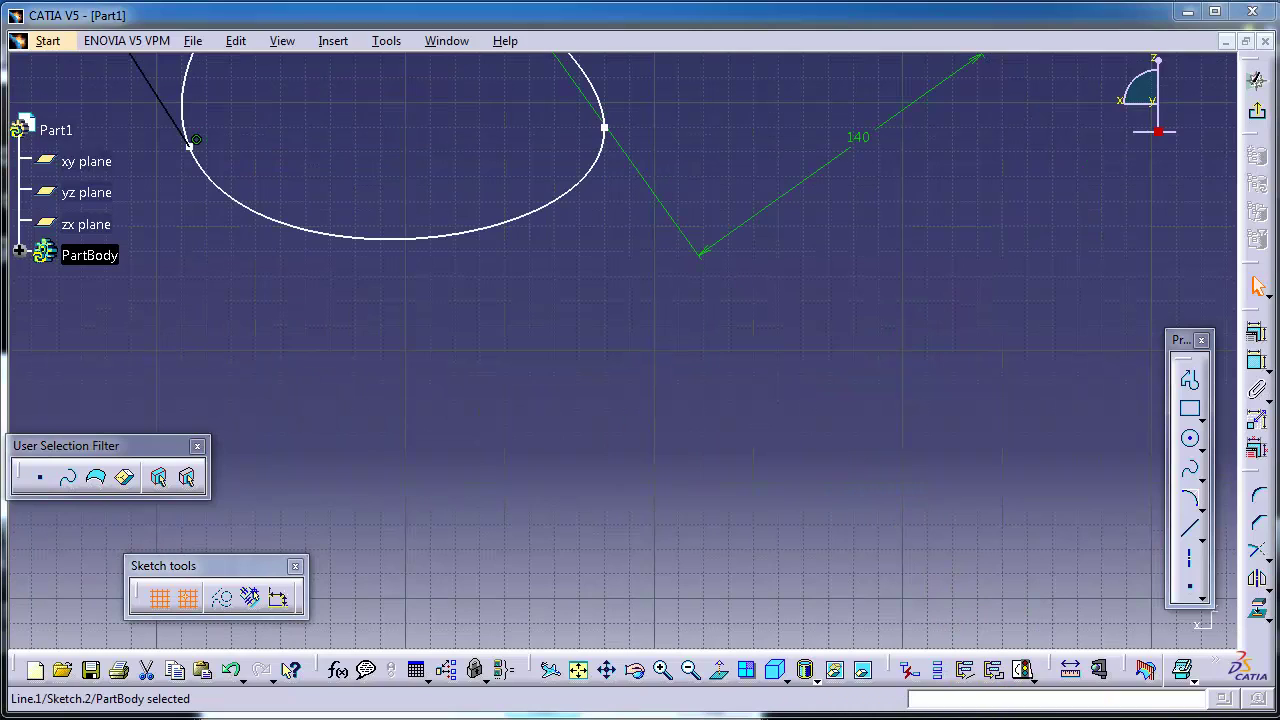
Step: Draw two long, nearly horizontal two-point lines, one above the other, below the loop
{"action": "left_click", "coordinate": [1201, 483]}
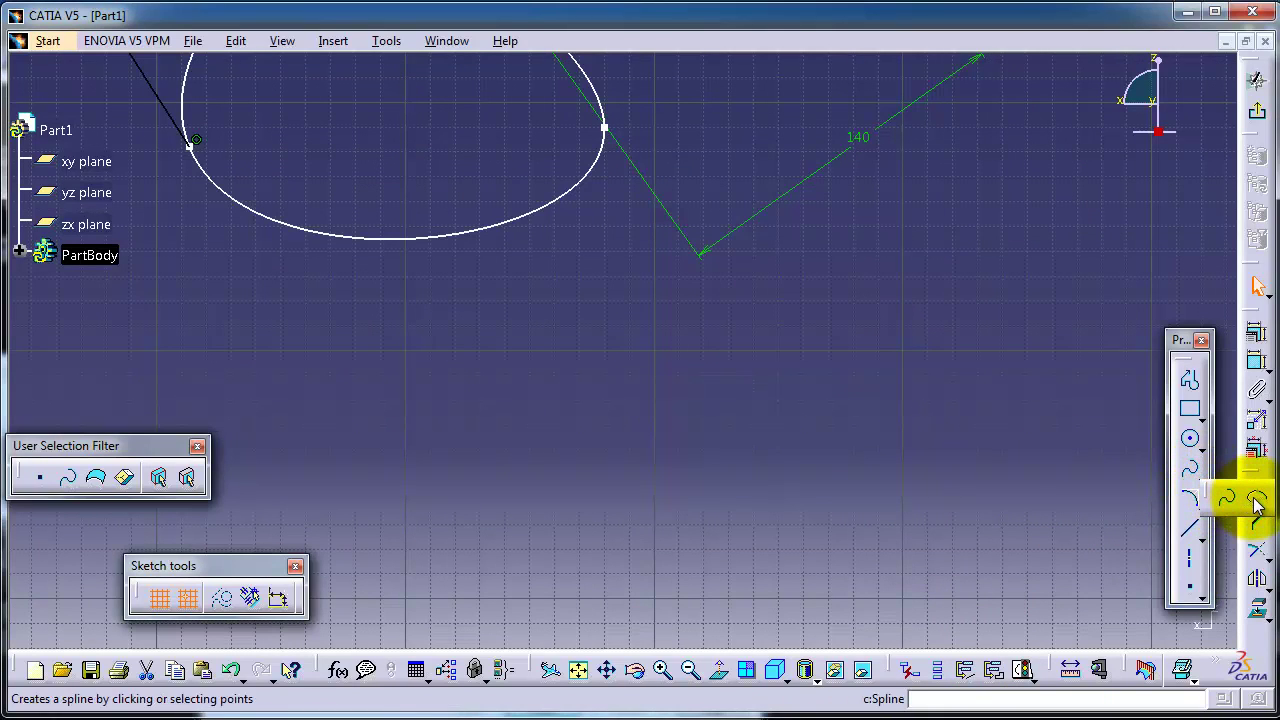
{"action": "left_click", "coordinate": [1189, 527]}
{"action": "left_click", "coordinate": [598, 418]}
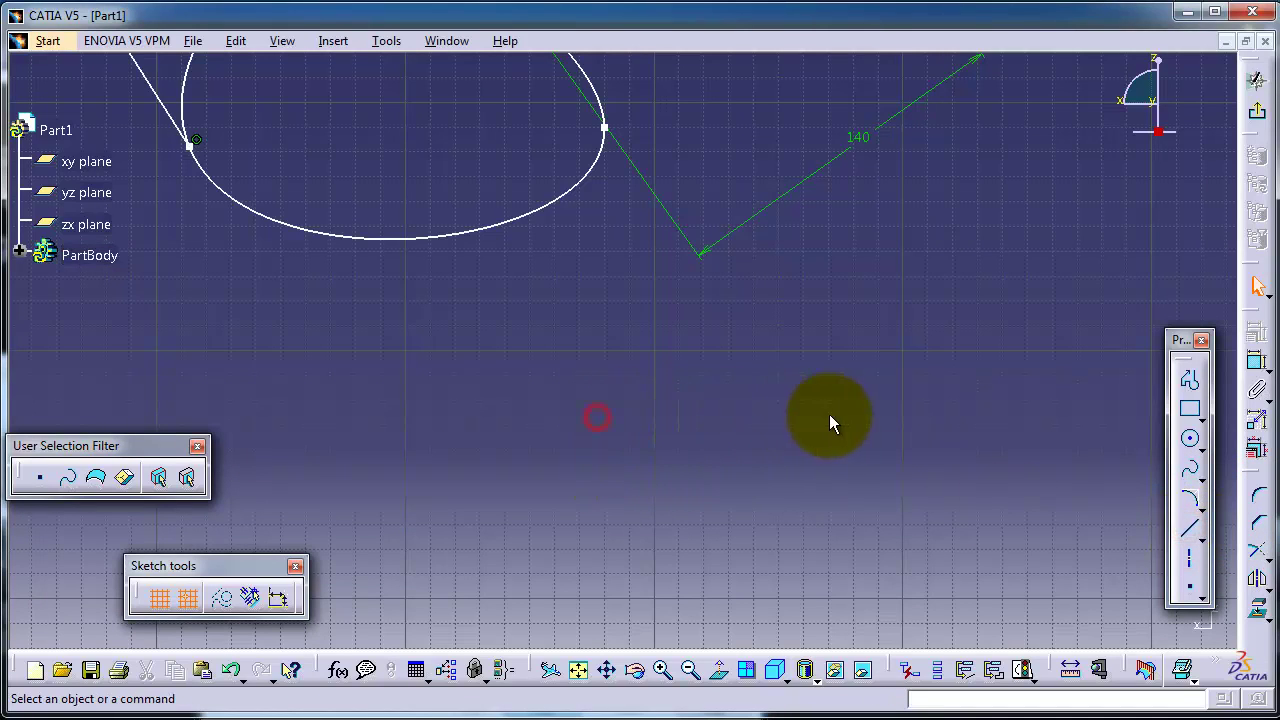
{"action": "left_click", "coordinate": [1198, 527]}
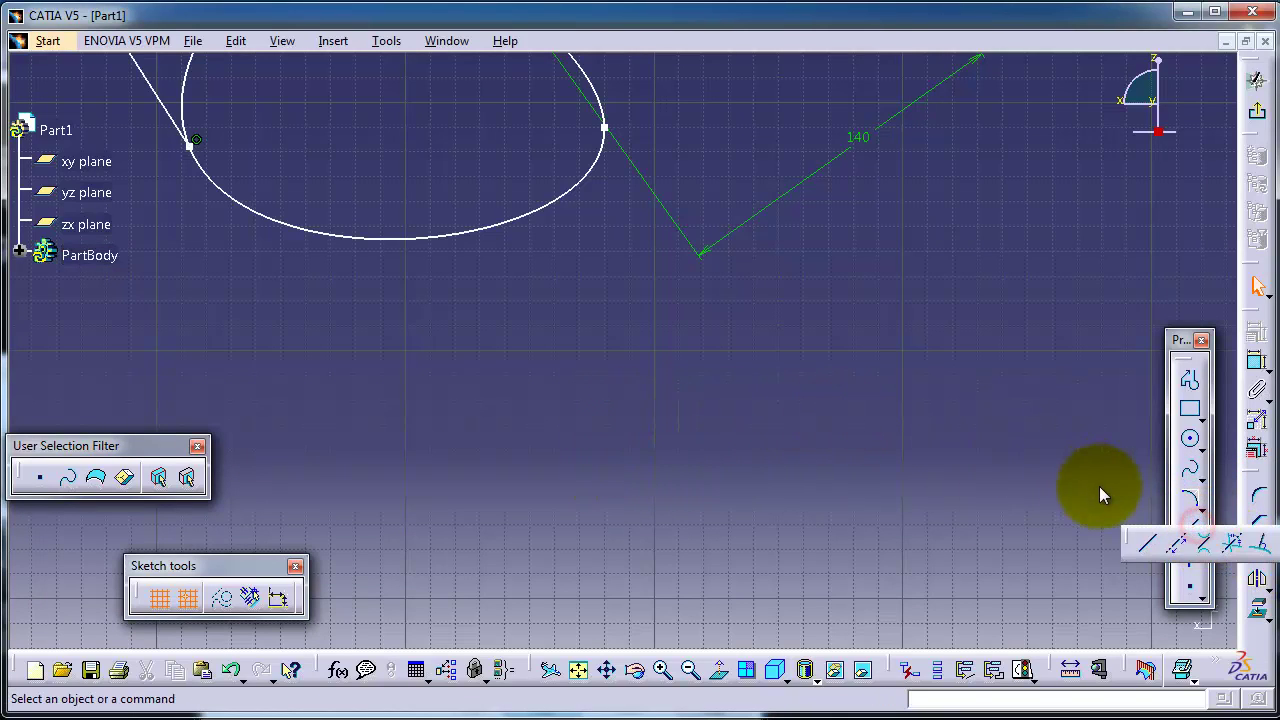
{"action": "left_click", "coordinate": [1149, 542]}
{"action": "left_click", "coordinate": [1002, 326]}
{"action": "left_click", "coordinate": [481, 349]}
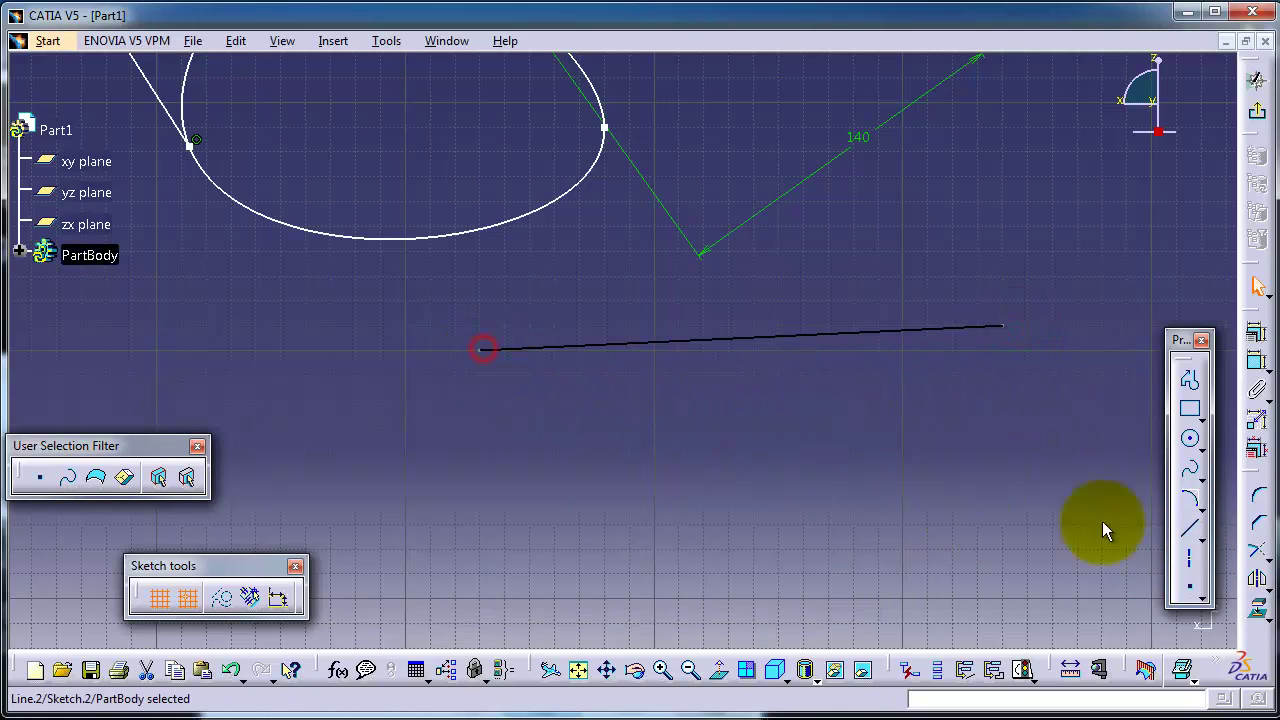
{"action": "left_click", "coordinate": [1188, 530]}
{"action": "left_click", "coordinate": [517, 518]}
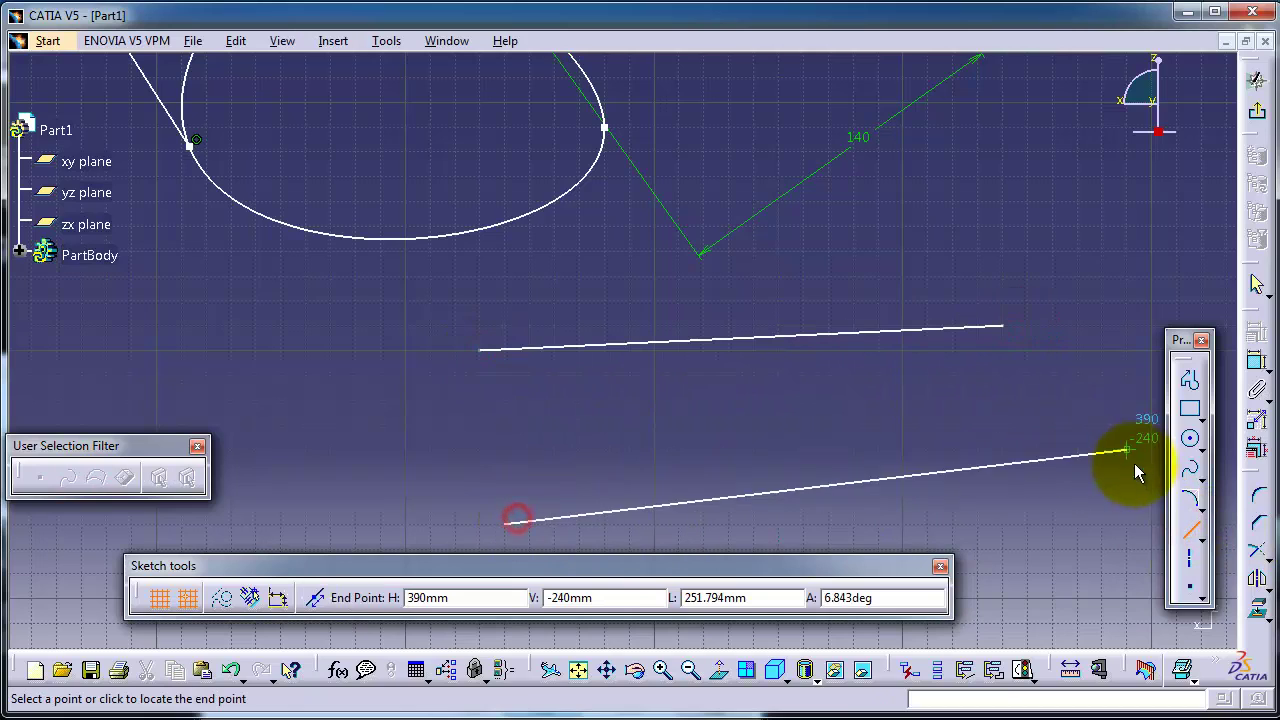
{"action": "left_click", "coordinate": [1021, 497]}
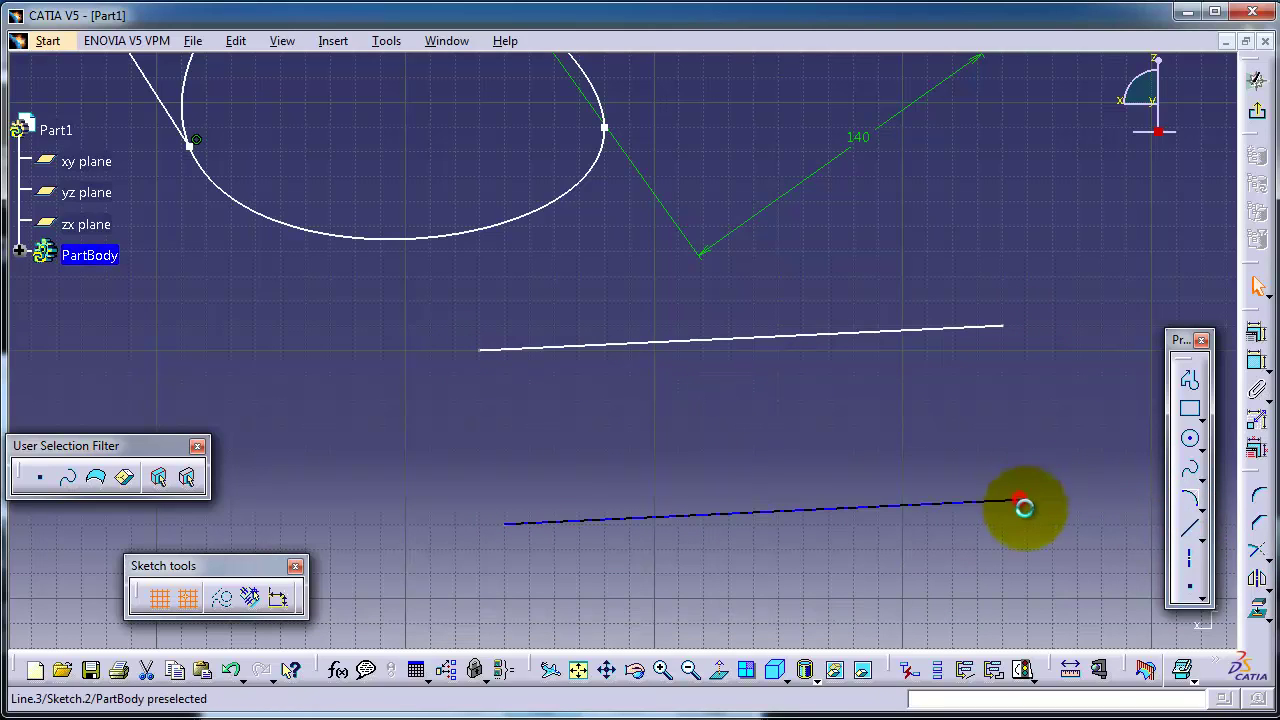
Step: Bridge the left ends of the upper and lower lines with an S-shaped Connect curve
{"action": "left_click", "coordinate": [1201, 479]}
{"action": "left_click", "coordinate": [1253, 497]}
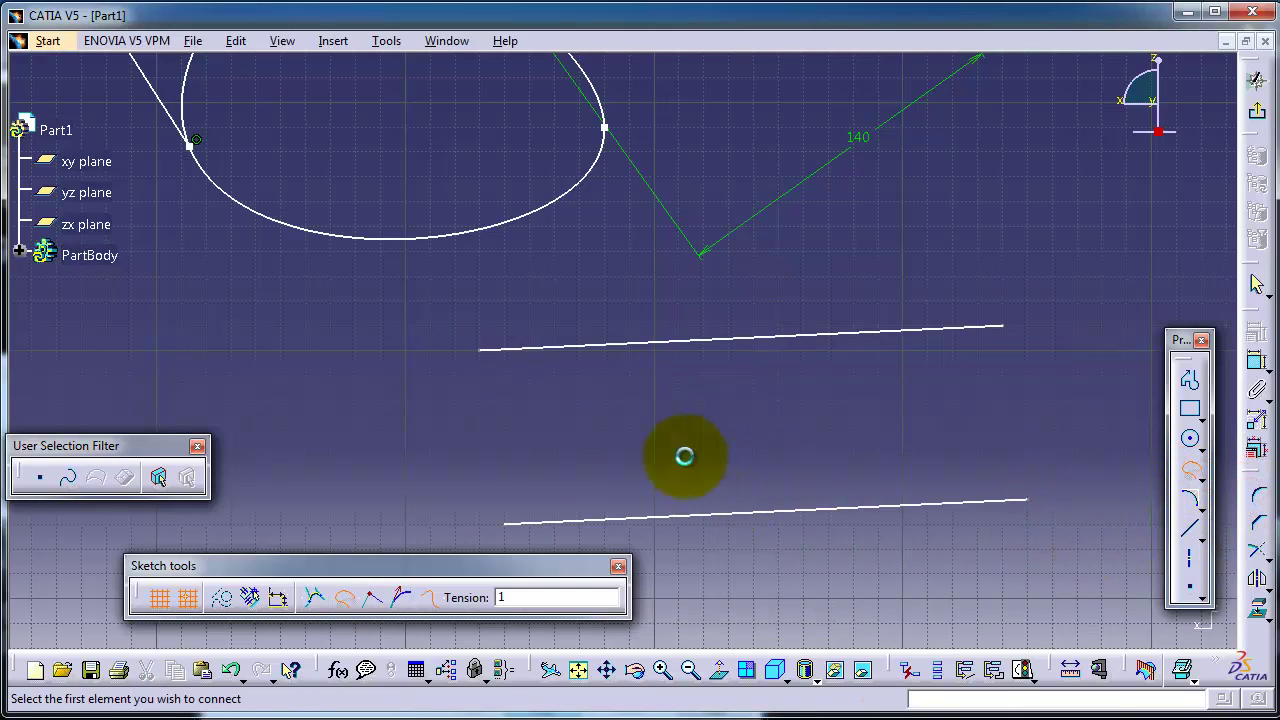
{"action": "left_click", "coordinate": [480, 362]}
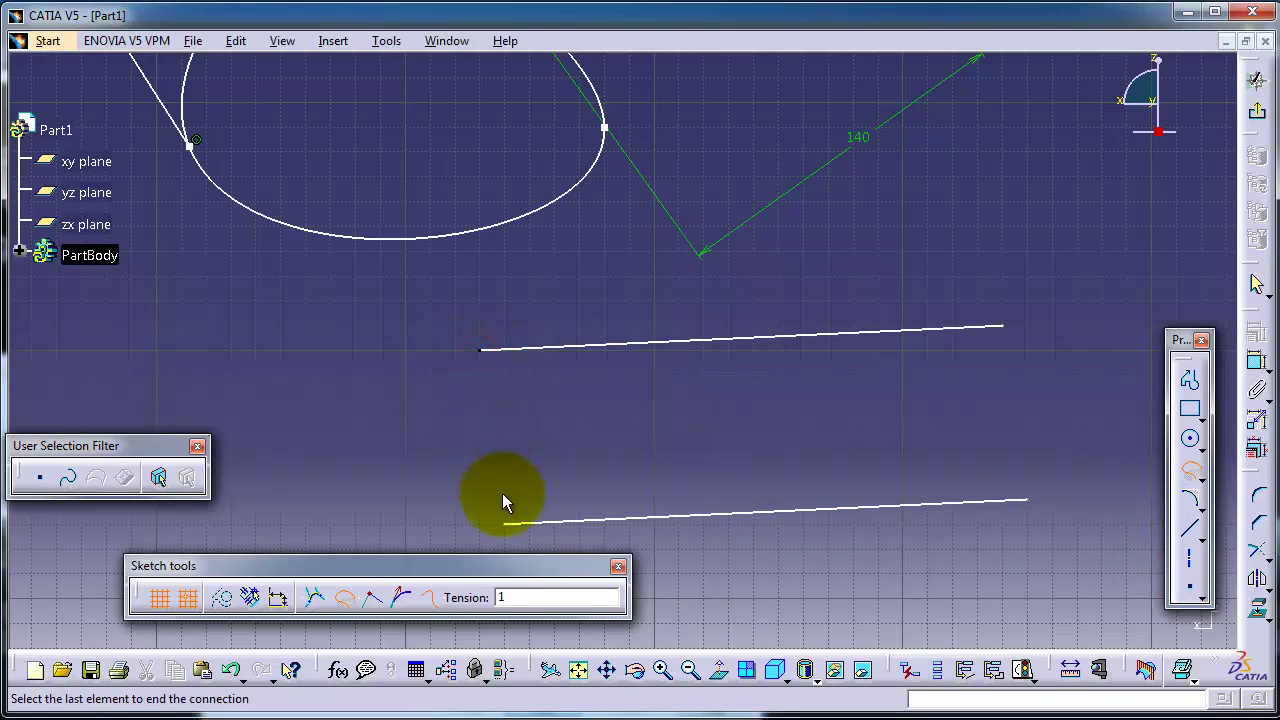
{"action": "left_click", "coordinate": [504, 523]}
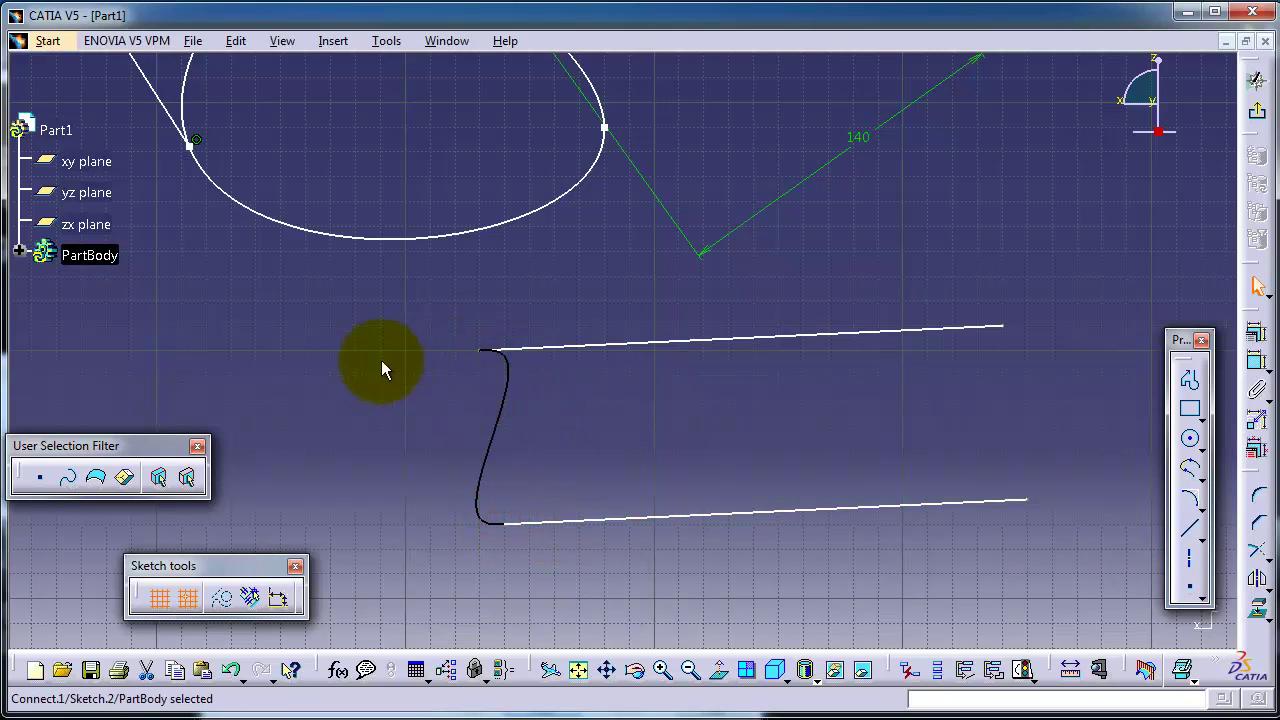